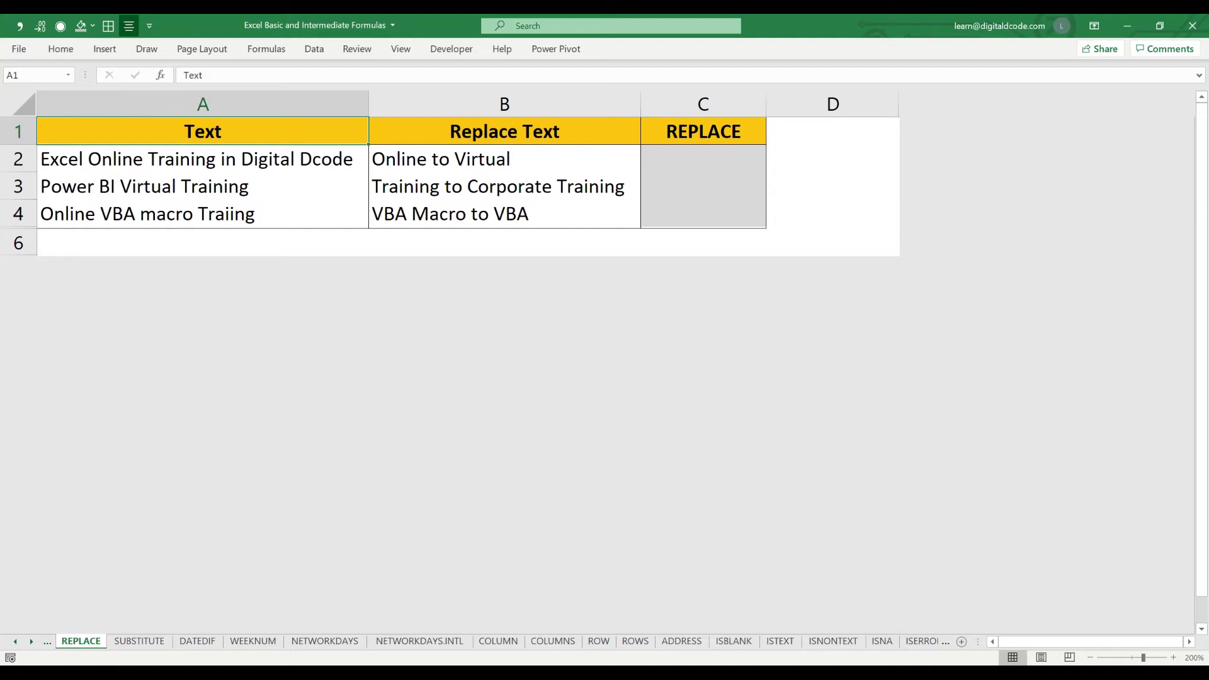
# - Examine the source texts in A2:A4 and the replacement described in B2
pyautogui.press('Down')
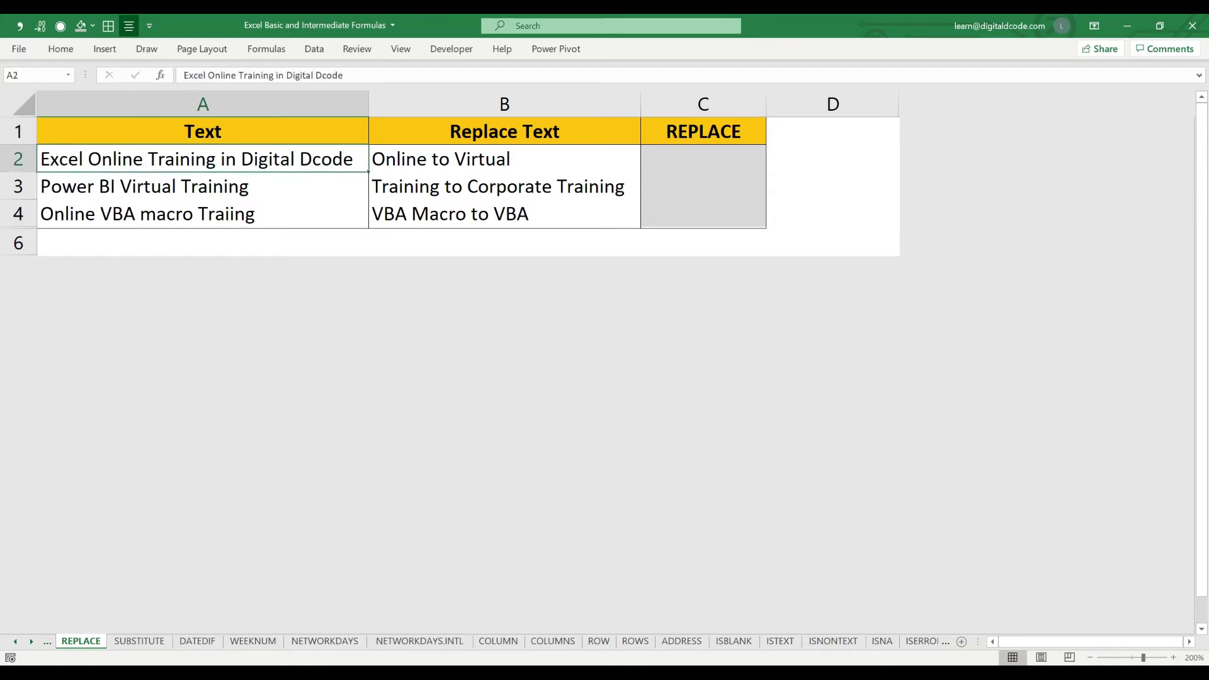
pyautogui.hotkey('shift', 'Down')
pyautogui.hotkey('shift', 'Down')
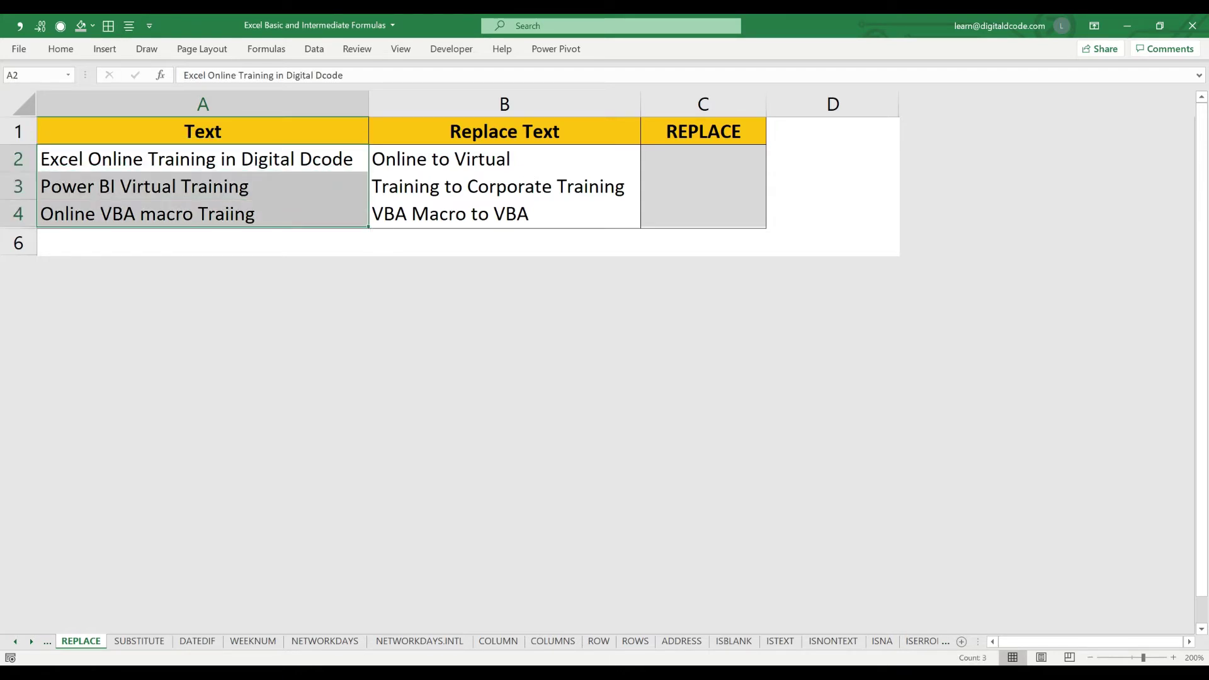
pyautogui.moveTo(203, 158); pyautogui.dragTo(202, 213)
pyautogui.click(203, 159)
pyautogui.click(504, 159)
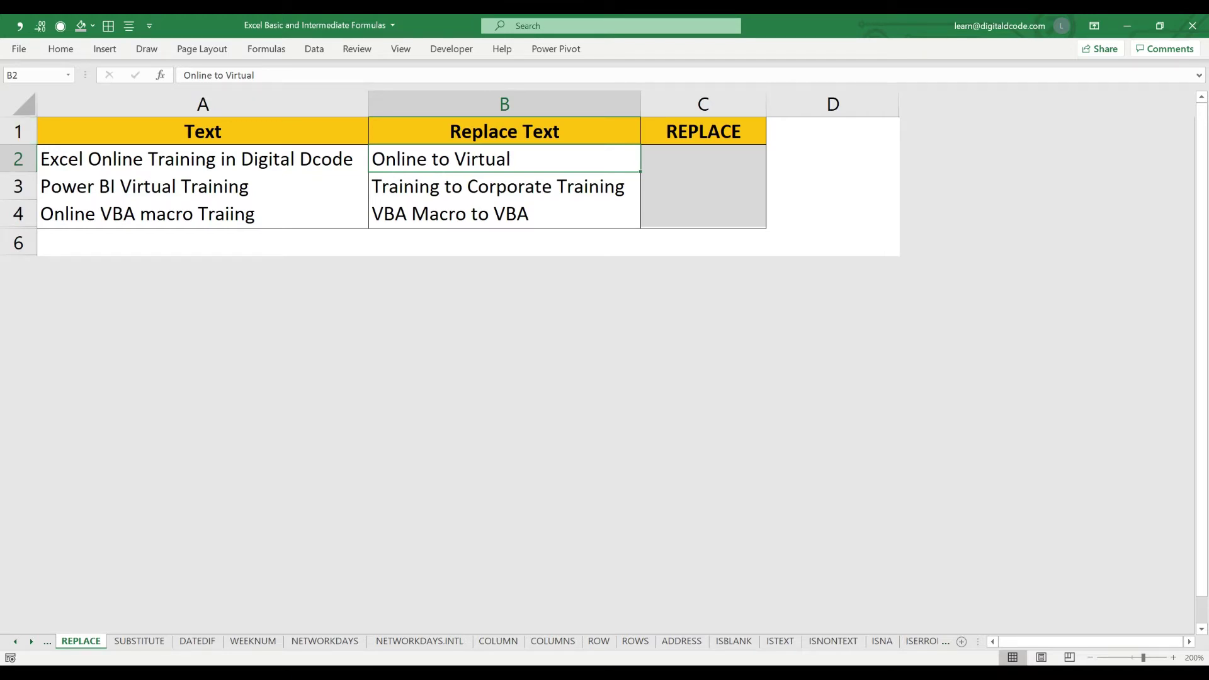
pyautogui.click(203, 158)
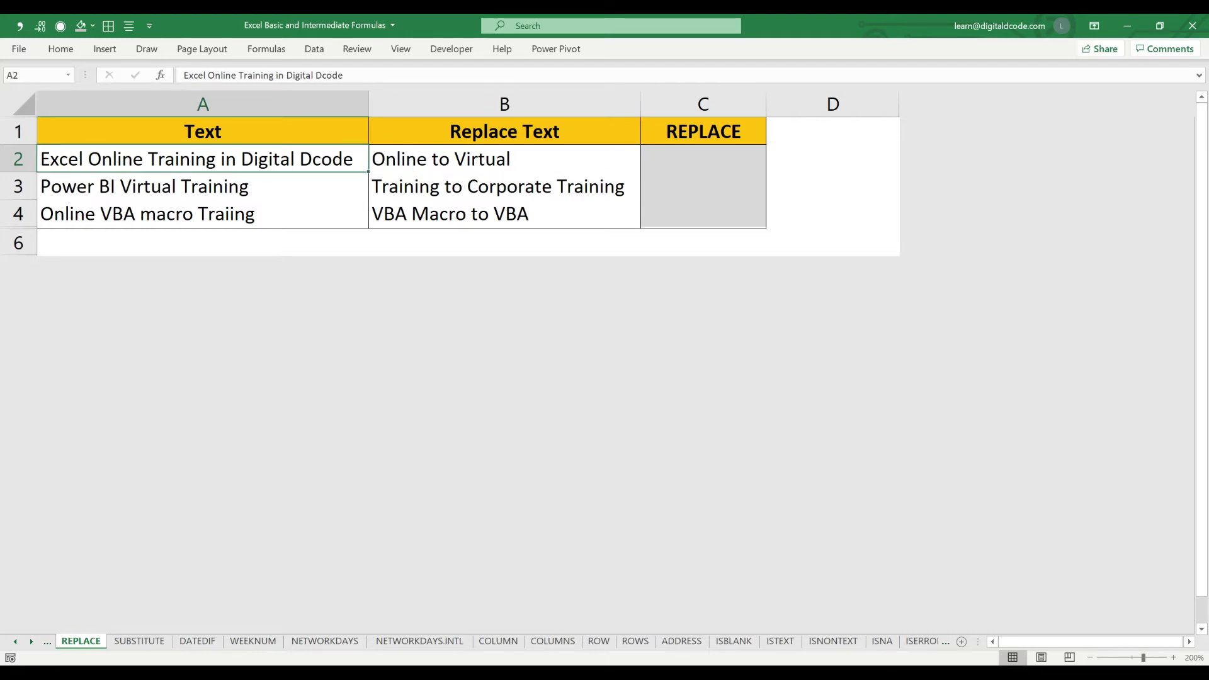
pyautogui.click(505, 159)
# - Widen column C to about three times its width and begin a formula in C2
pyautogui.click(704, 159)
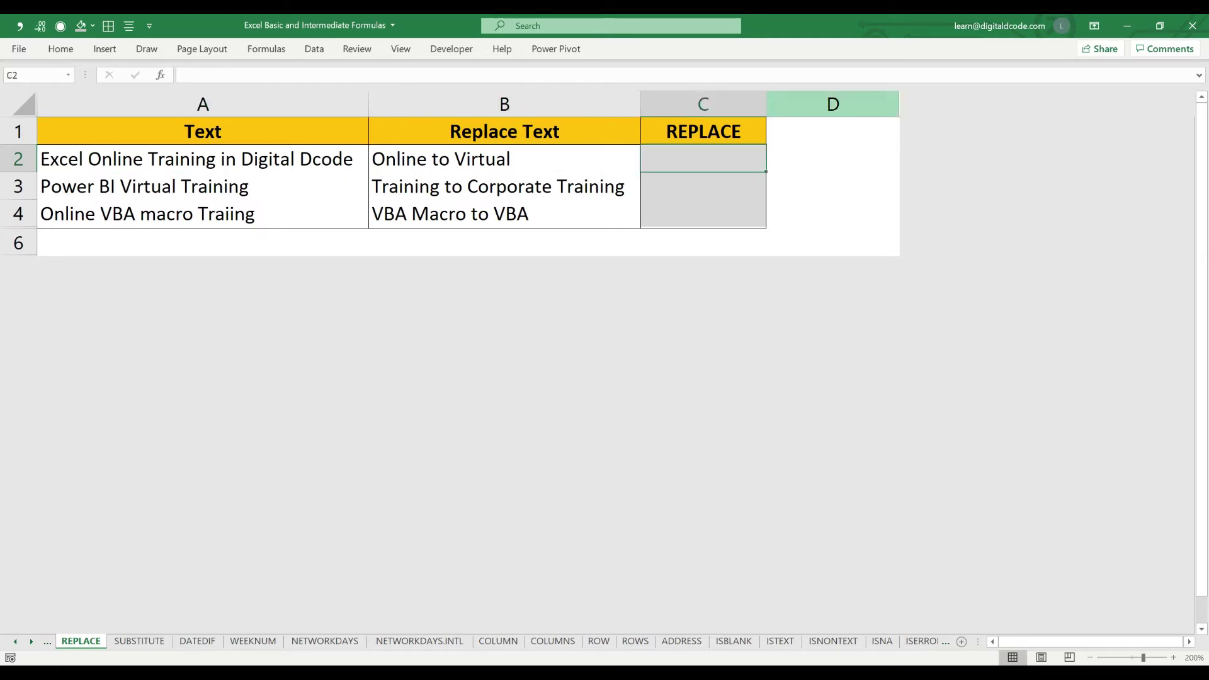
pyautogui.moveTo(766, 105); pyautogui.dragTo(1016, 105)
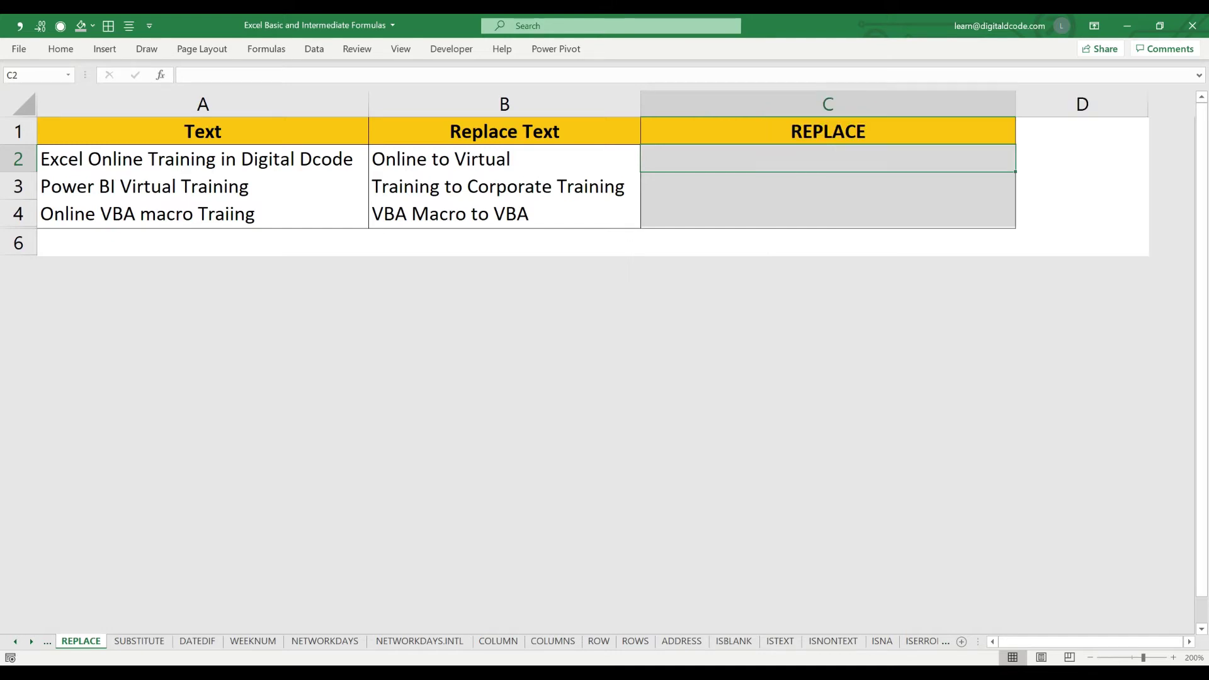
pyautogui.write('=re')
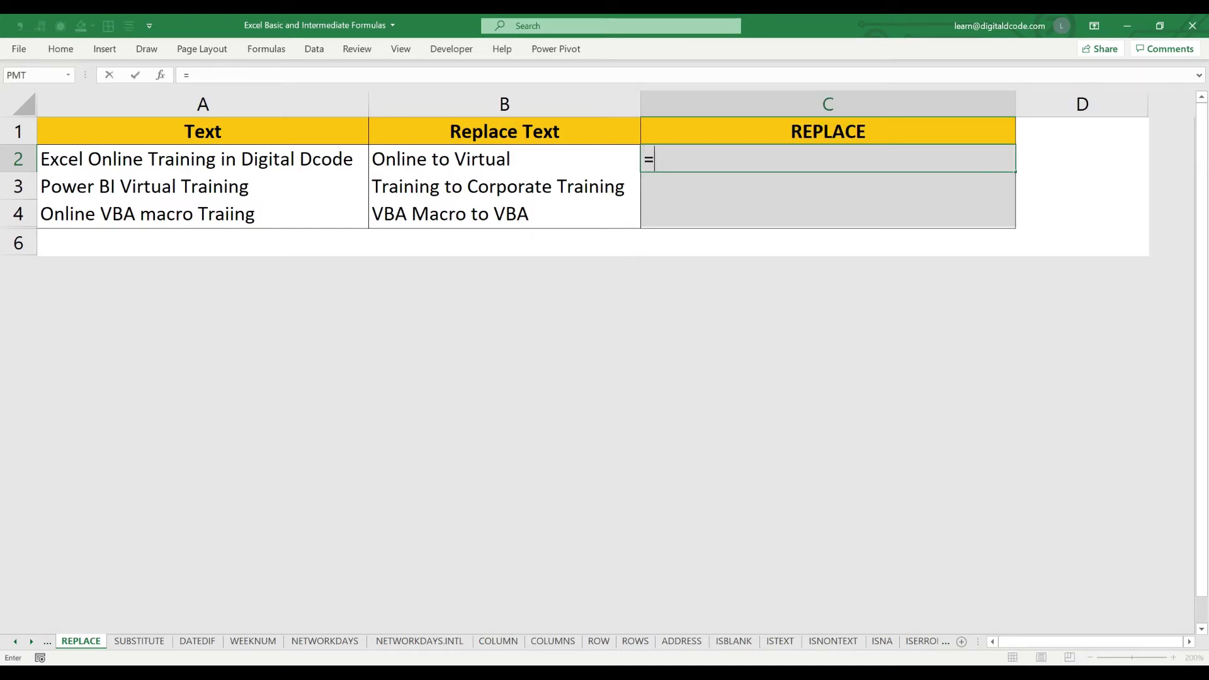
pyautogui.press('Tab')
pyautogui.press('BackSpace')
pyautogui.press('BackSpace')
pyautogui.press('BackSpace')
pyautogui.press('BackSpace')
pyautogui.press('BackSpace')
pyautogui.press('BackSpace')
pyautogui.press('BackSpace')
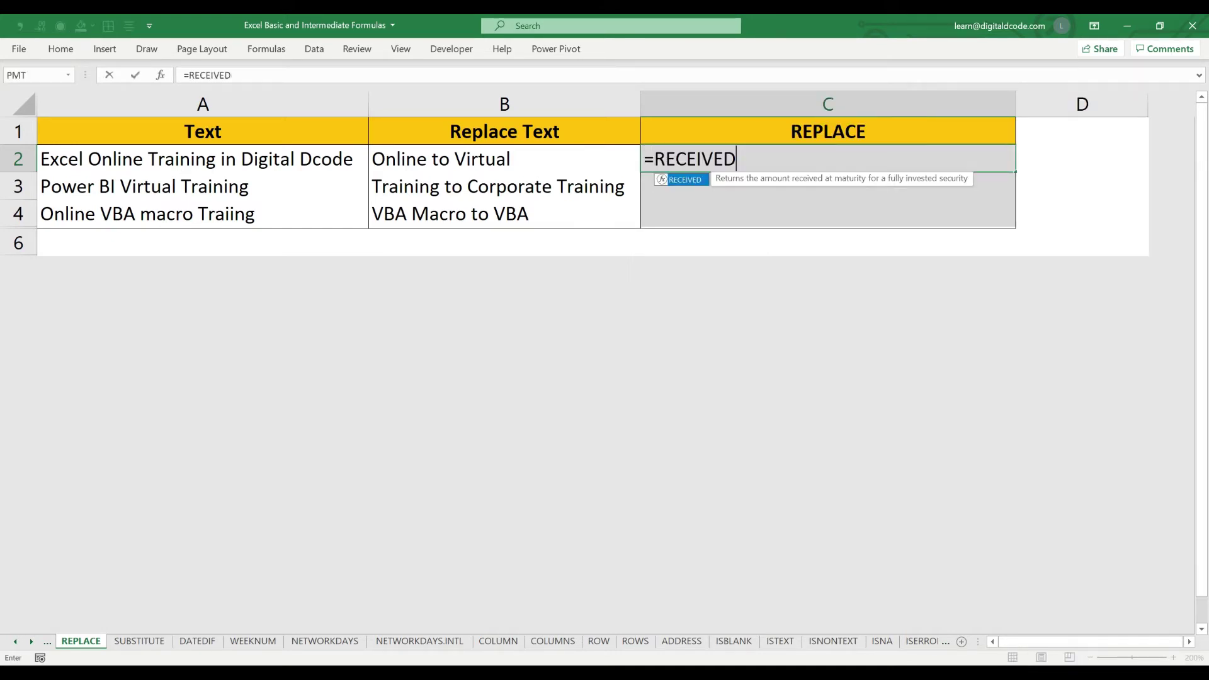
# - Complete the C2 formula as a REPLACE of A2 from character 7 for 6 characters with "Virtual"
pyautogui.write('pl')
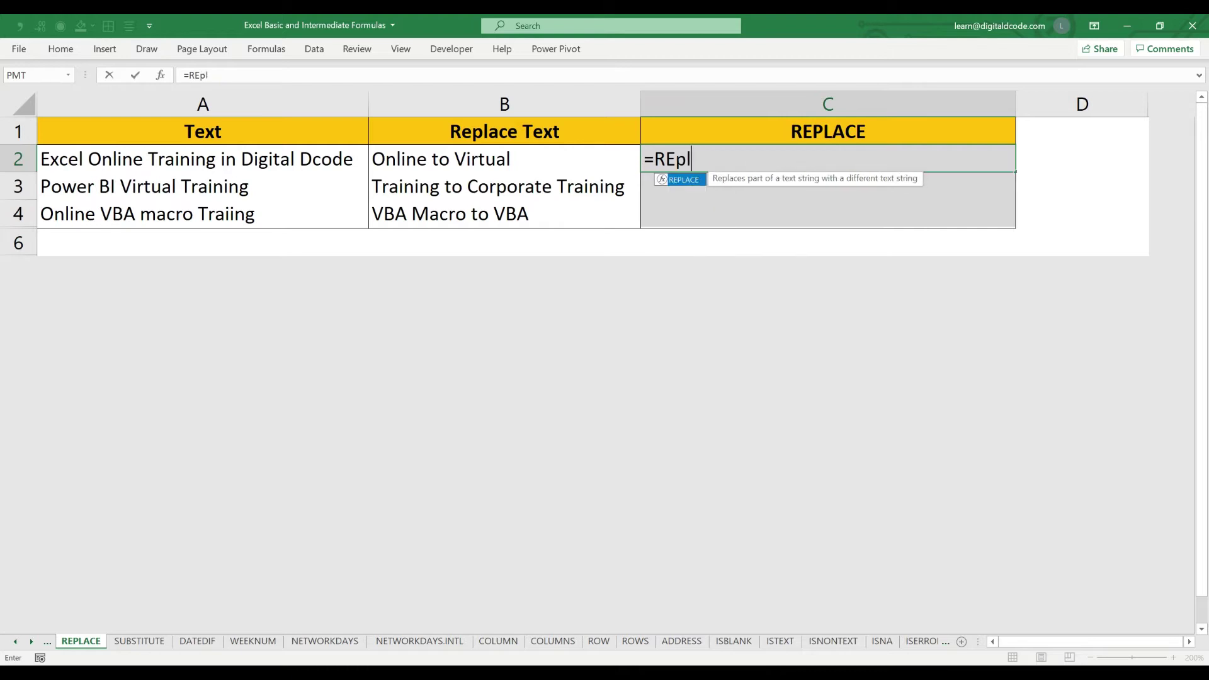
pyautogui.press('Tab')
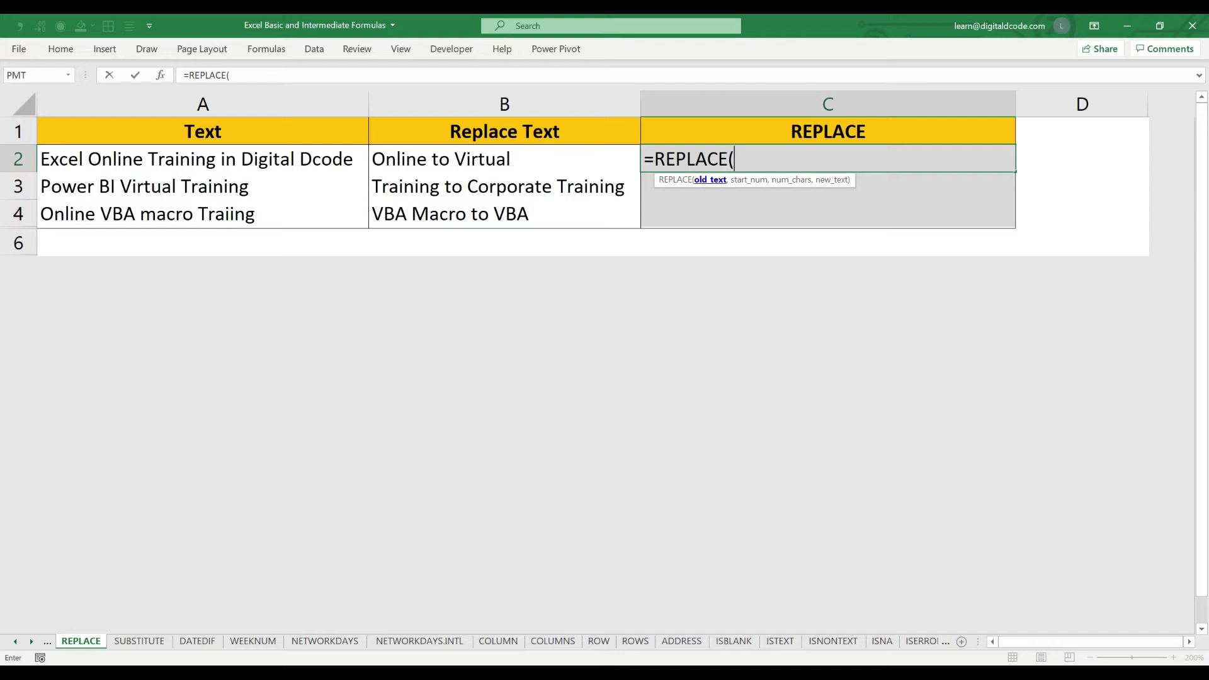
pyautogui.click(203, 158)
pyautogui.write(',')
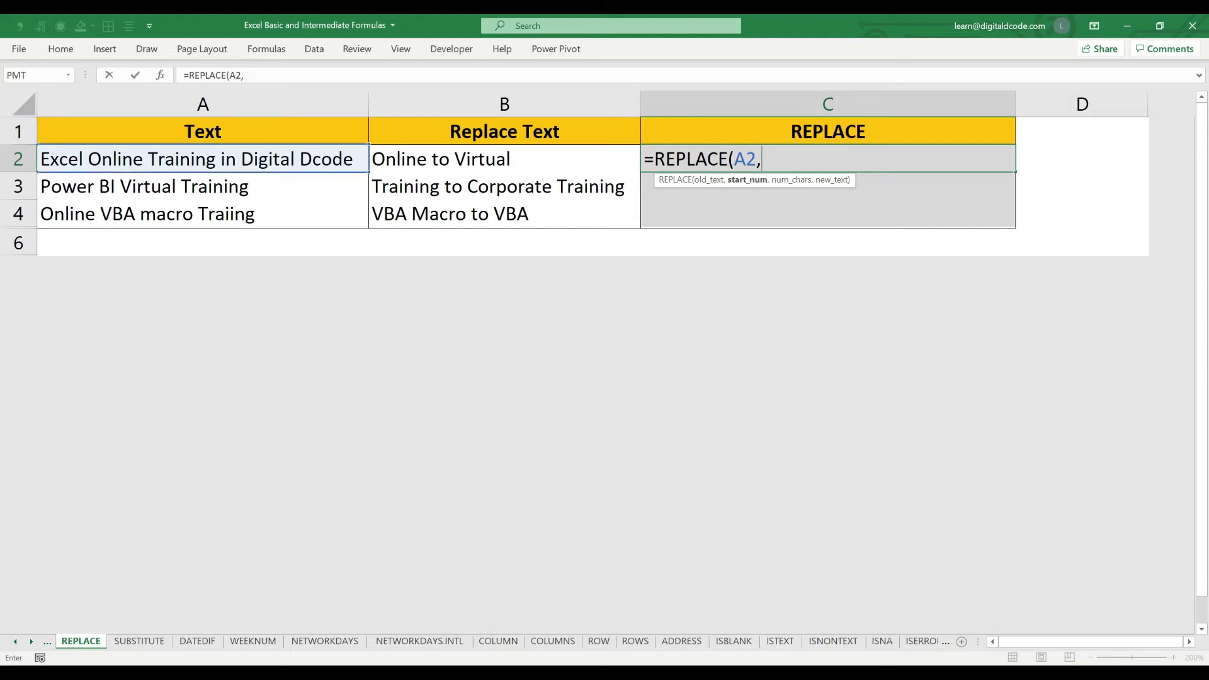
pyautogui.write('7,')
pyautogui.write('6,')
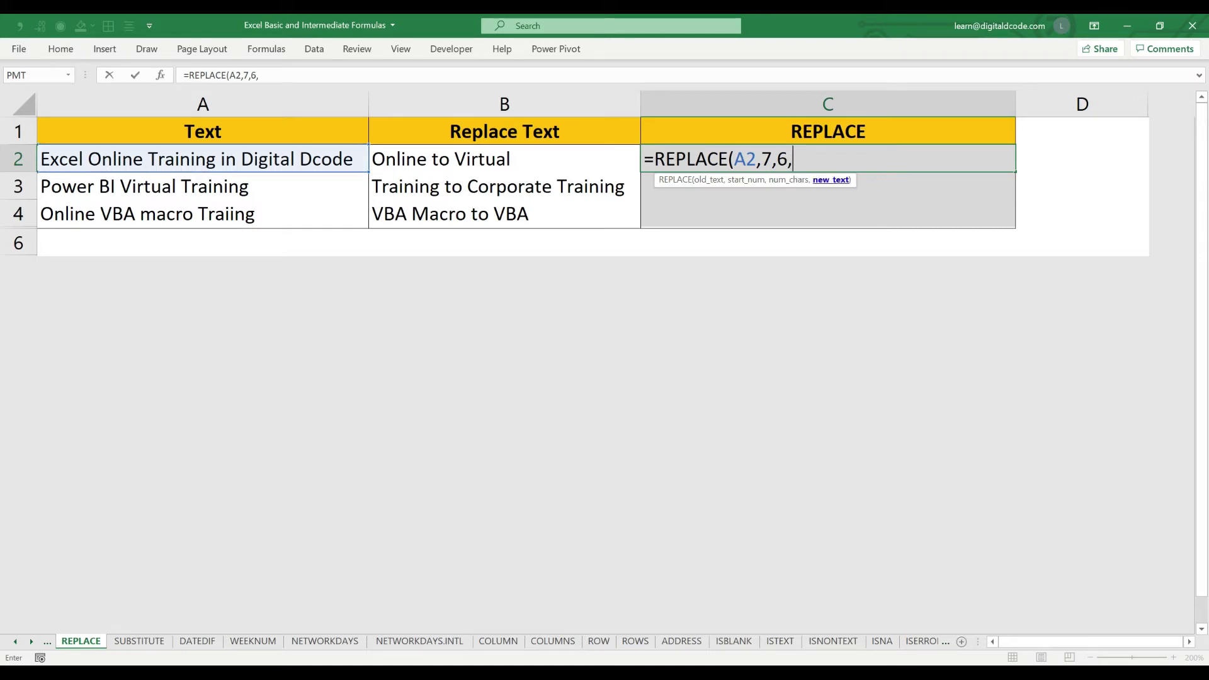
pyautogui.write('"Virtual")')
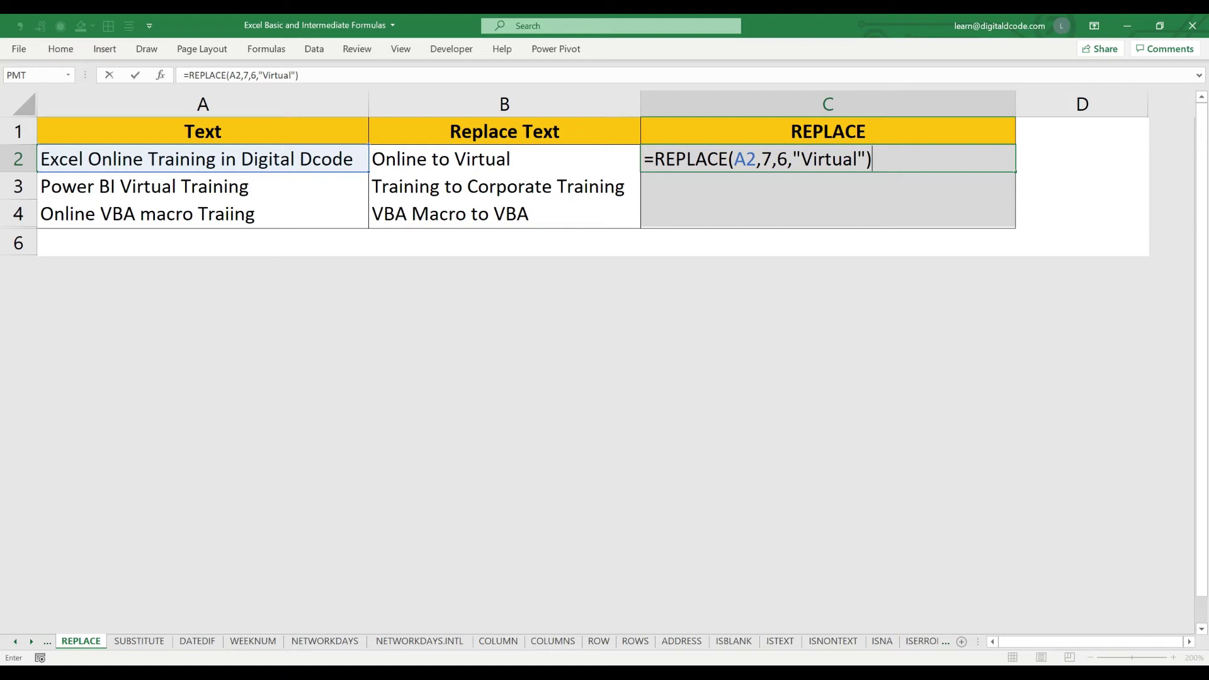
pyautogui.click(762, 159)
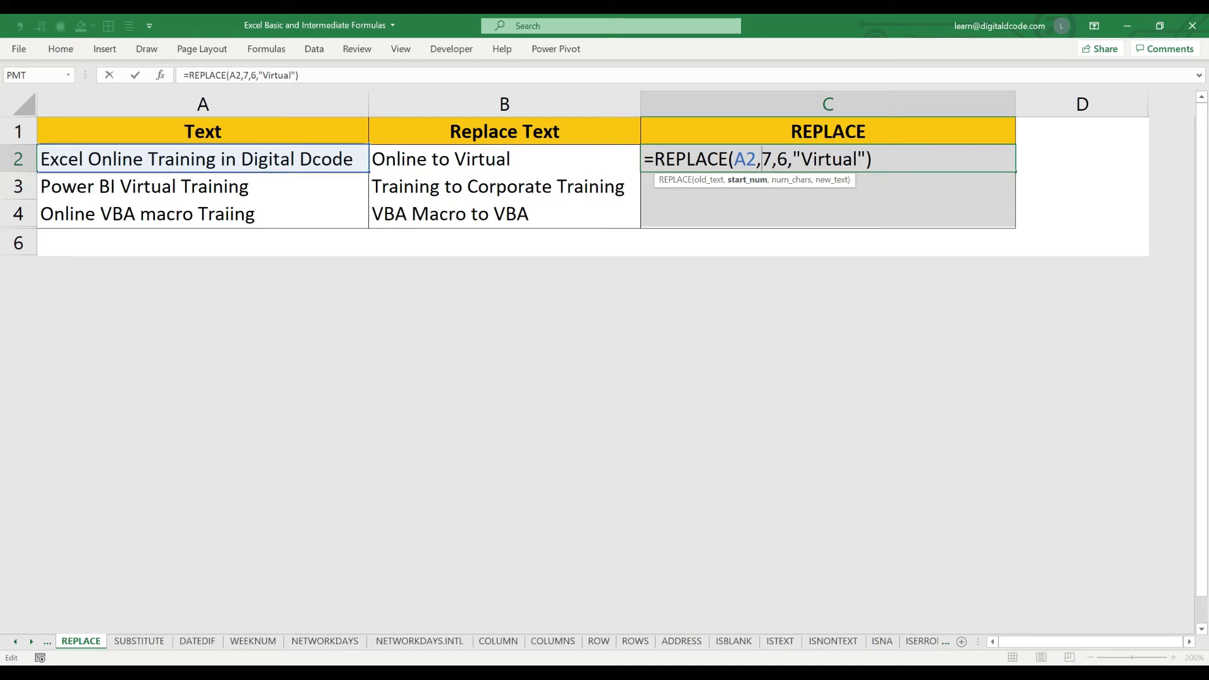
pyautogui.click(788, 159)
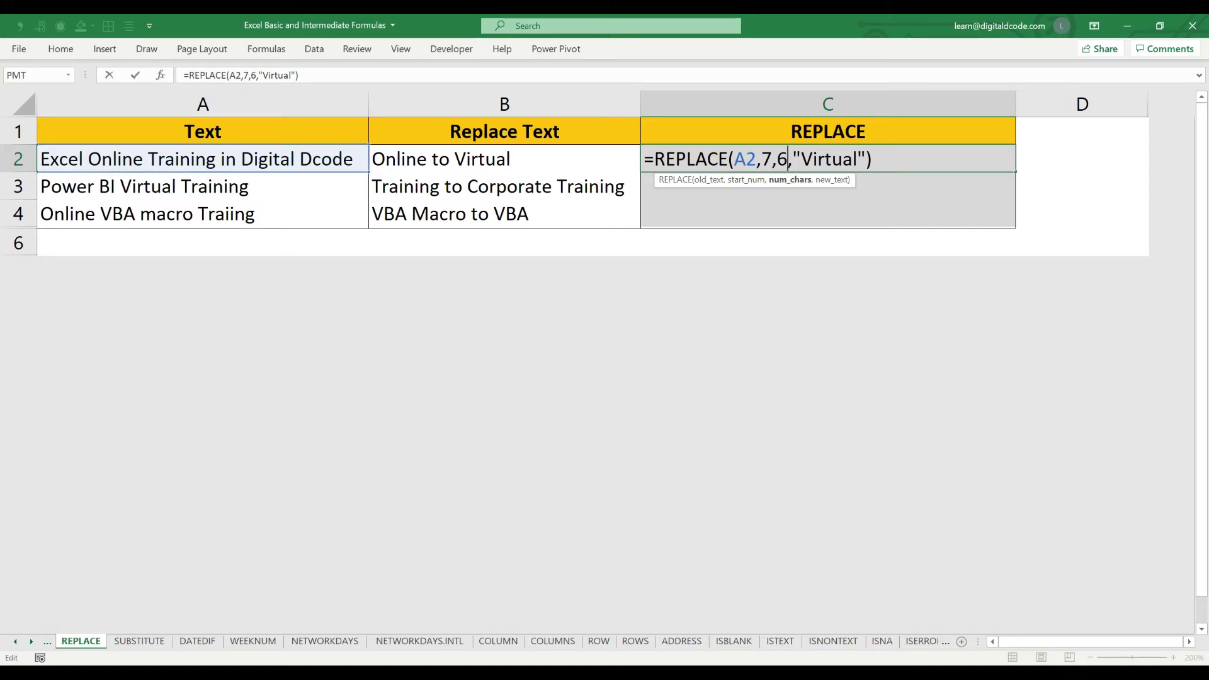
pyautogui.click(832, 180)
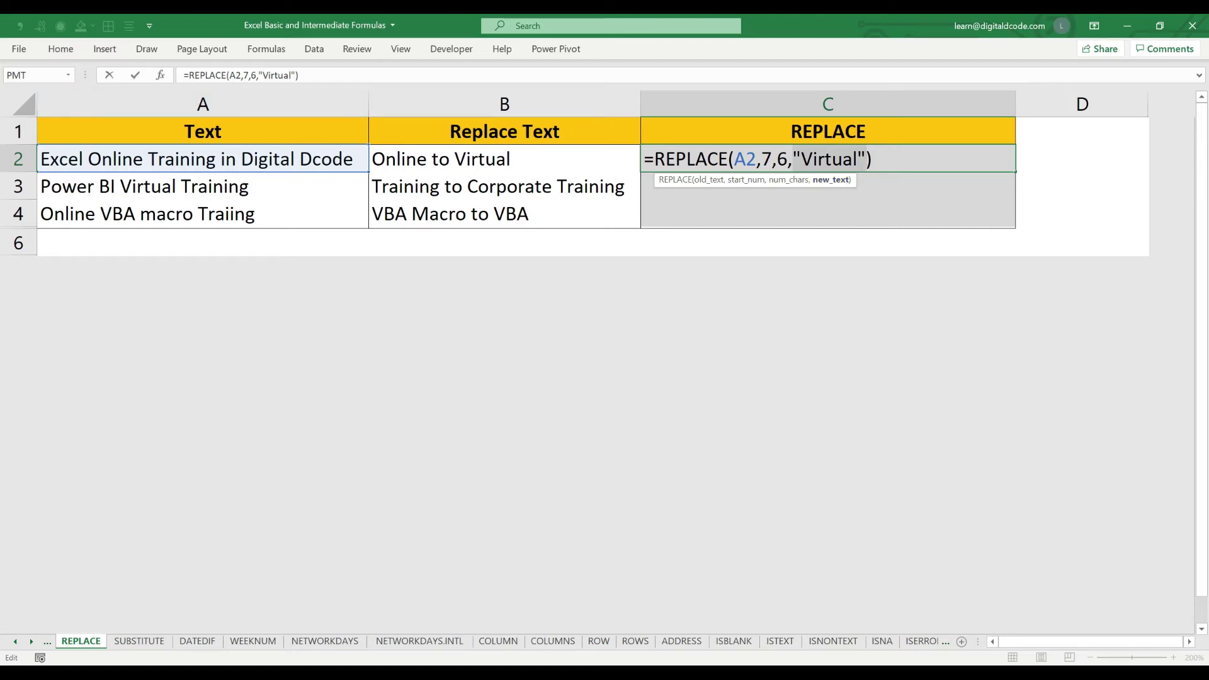
pyautogui.press('Return')
# - Copy the C2 formula down through C4
pyautogui.press('Up')
pyautogui.hotkey('ctrl', 'c')
pyautogui.hotkey('shift', 'Down')
pyautogui.hotkey('shift', 'Down')
pyautogui.hotkey('ctrl', 'v')
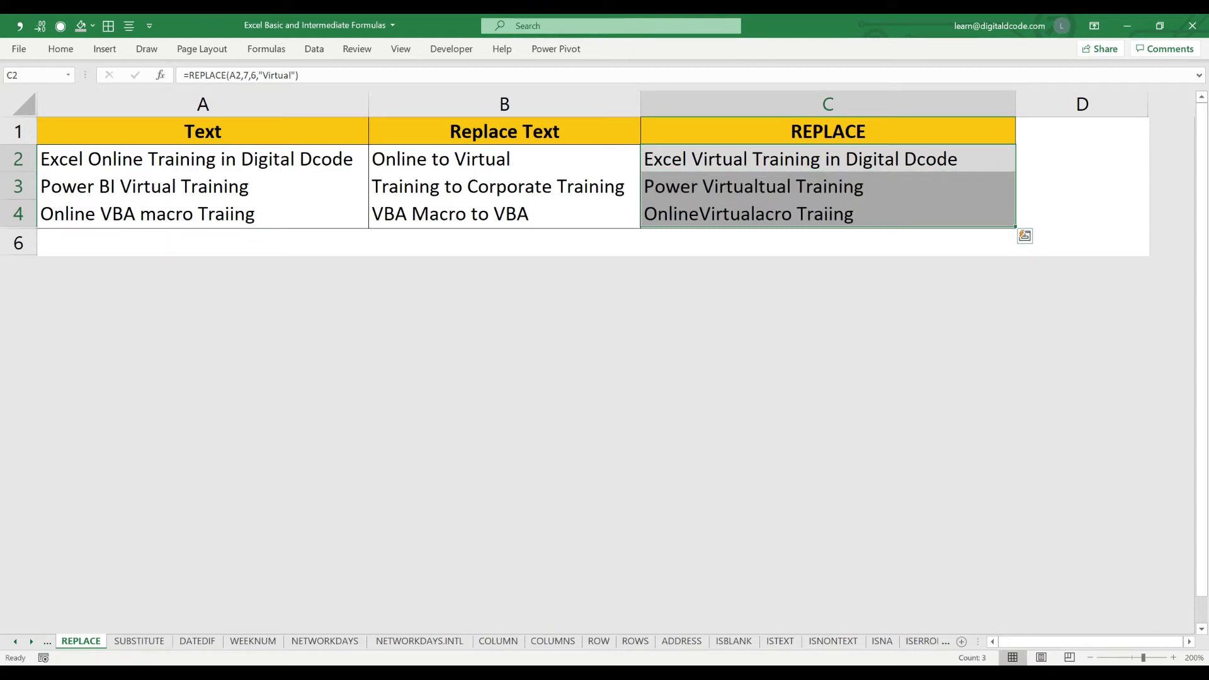
pyautogui.hotkey('shift', 'Up')
pyautogui.hotkey('shift', 'Up')
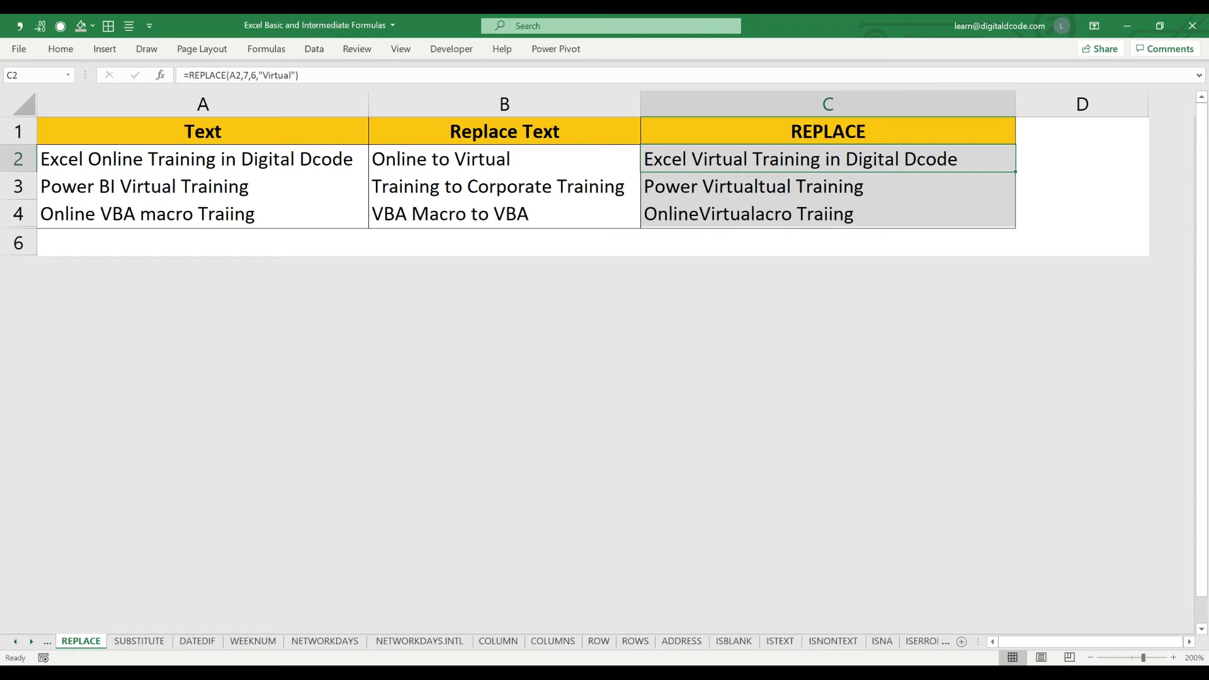
# - Clear the copied formulas from C3:C4
pyautogui.press('Down')
pyautogui.hotkey('shift', 'Down')
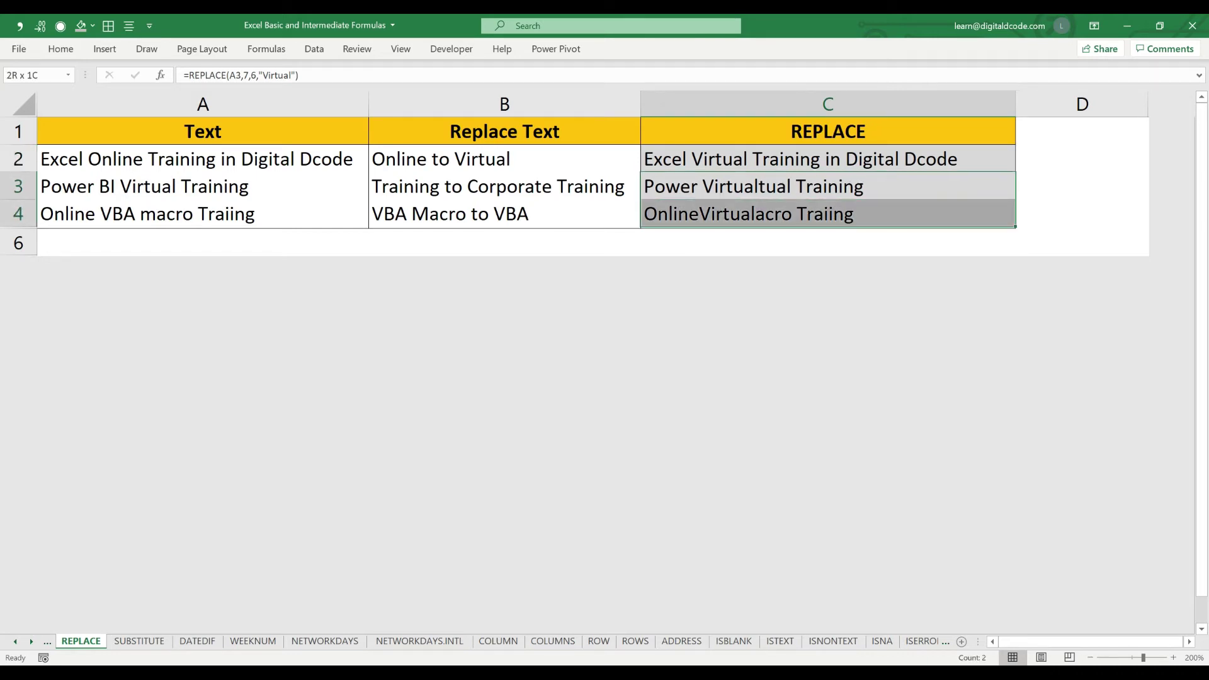
pyautogui.press('Delete')
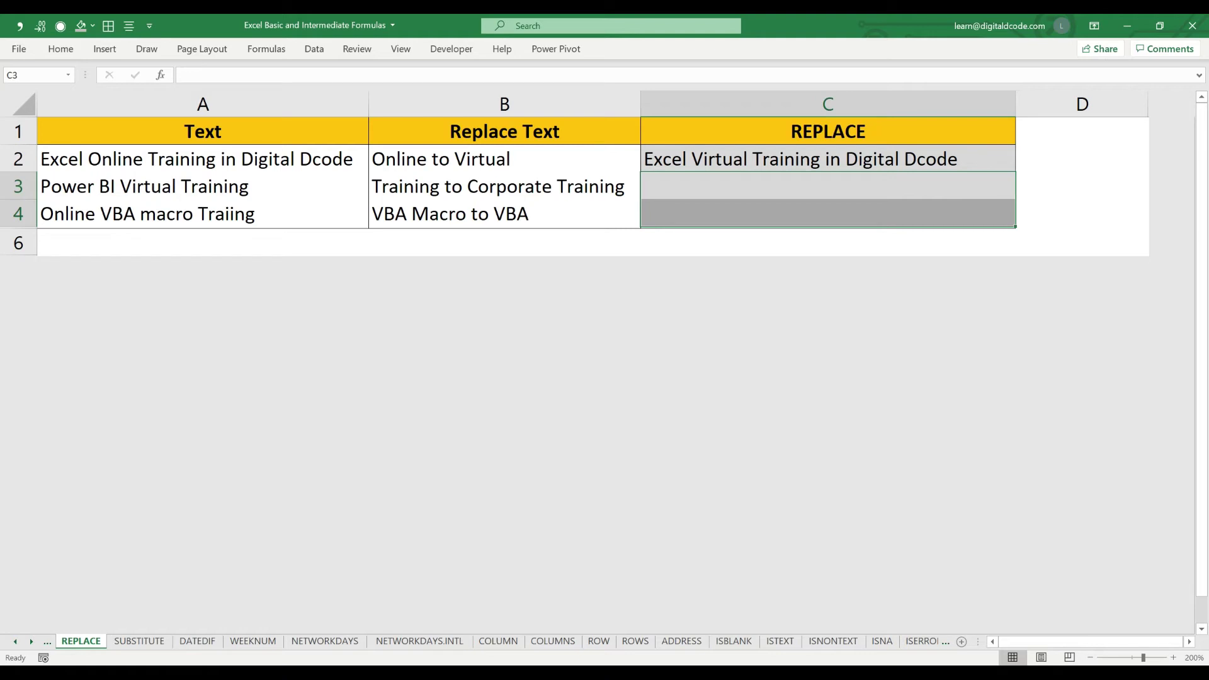
# - Begin a REPLACE formula in C3 with A3 as the old text
pyautogui.hotkey('shift', 'Up')
pyautogui.write('=re')
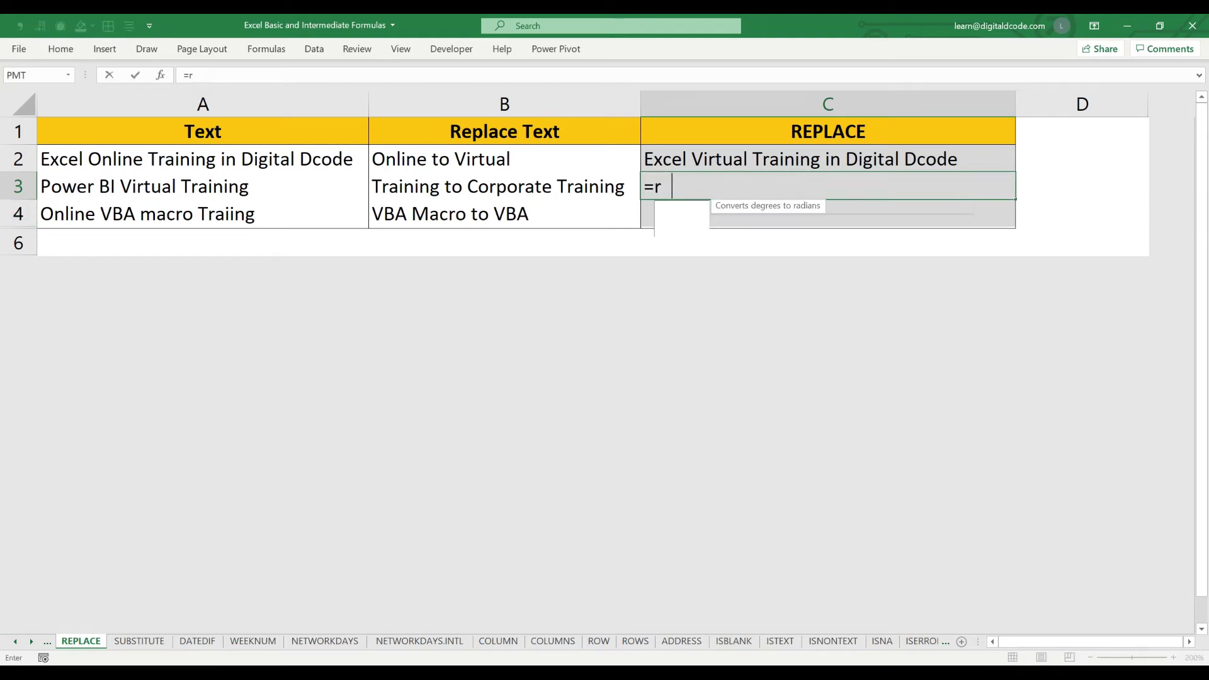
pyautogui.press('Down')
pyautogui.press('Tab')
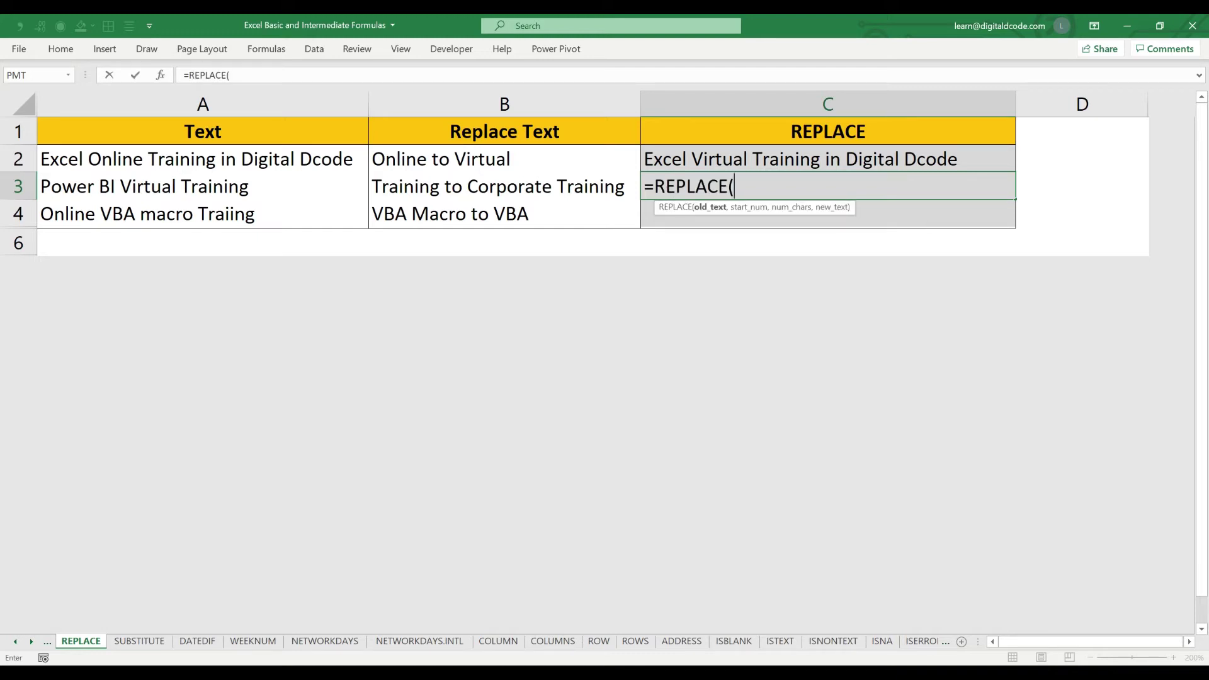
pyautogui.press('Left')
pyautogui.press('Left')
pyautogui.write(',')
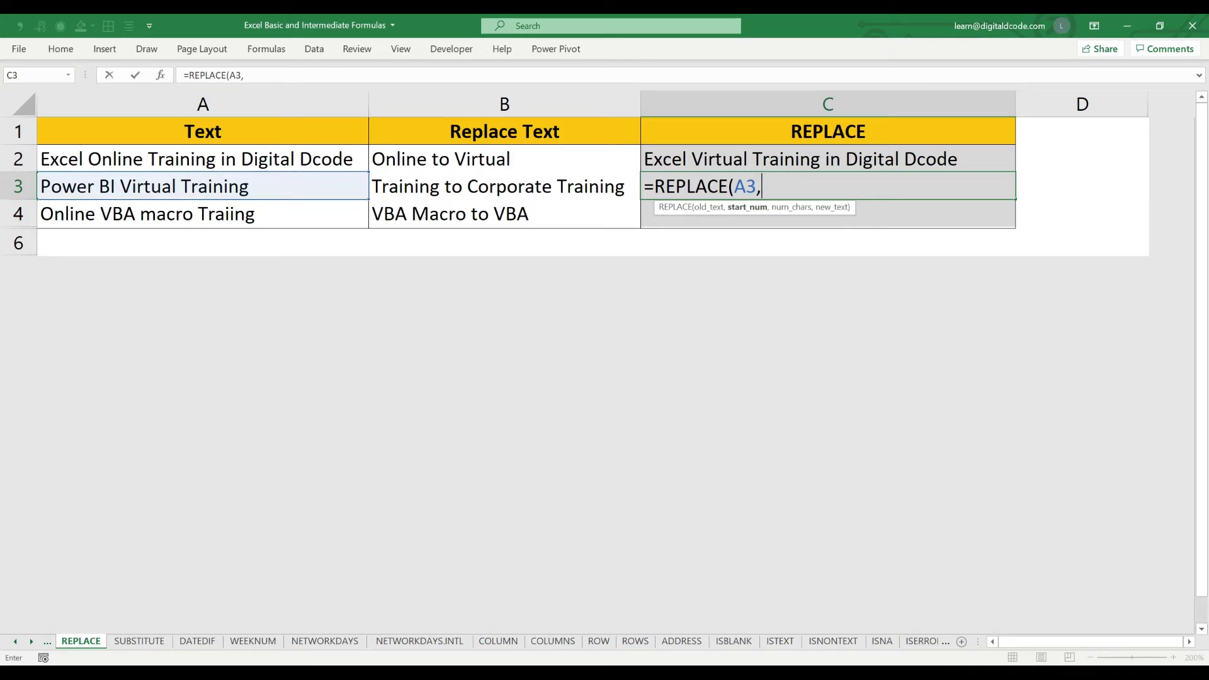
pyautogui.write('fin')
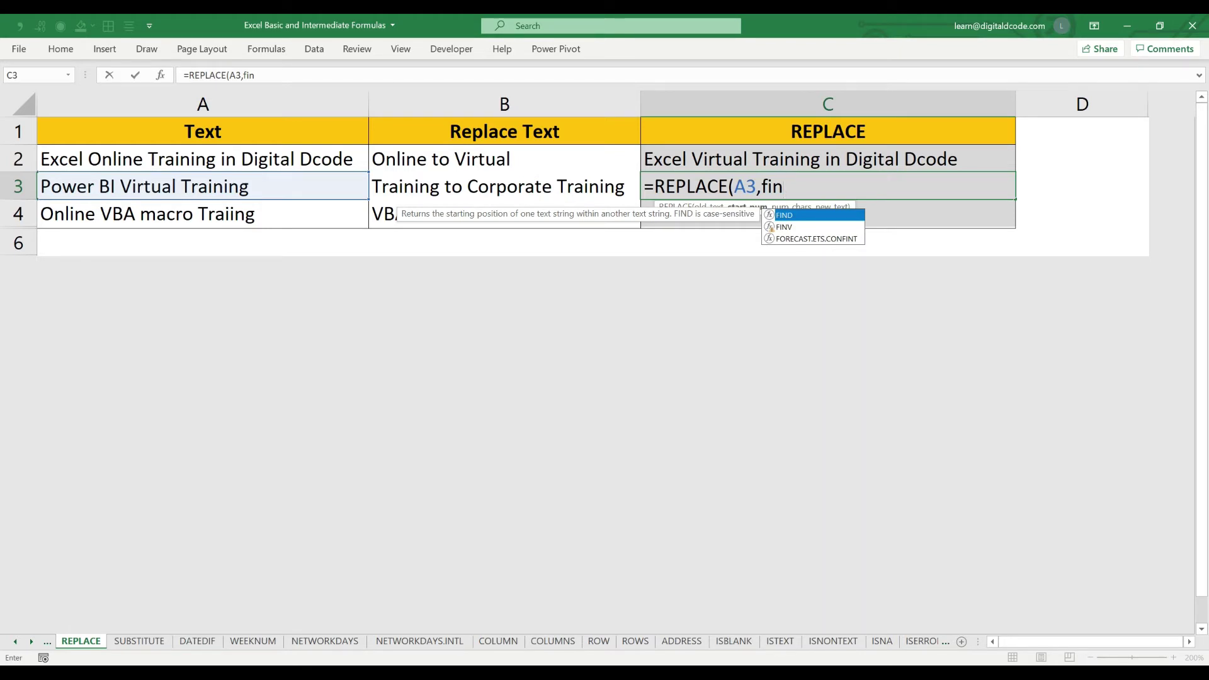
pyautogui.press('BackSpace')
pyautogui.press('BackSpace')
pyautogui.press('BackSpace')
# - Nest a SEARCH for "Training" in A3 from character 1 as the start position of the C3 formula
pyautogui.write('se')
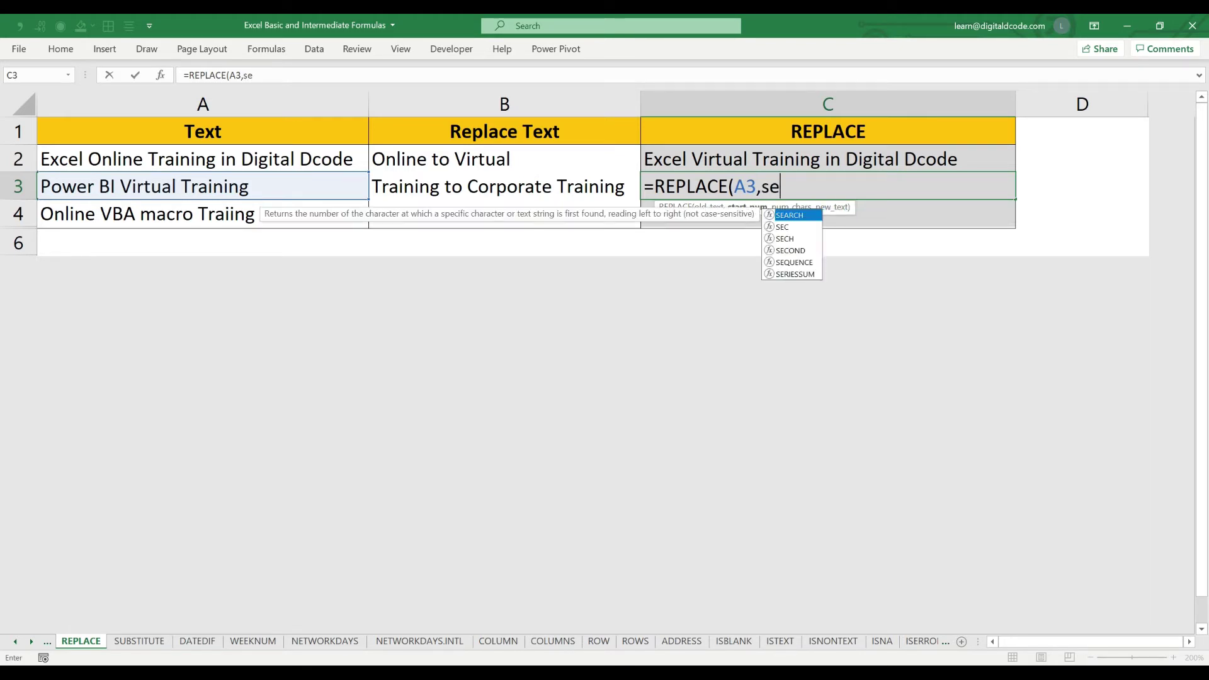
pyautogui.write('r')
pyautogui.press('BackSpace')
pyautogui.press('Tab')
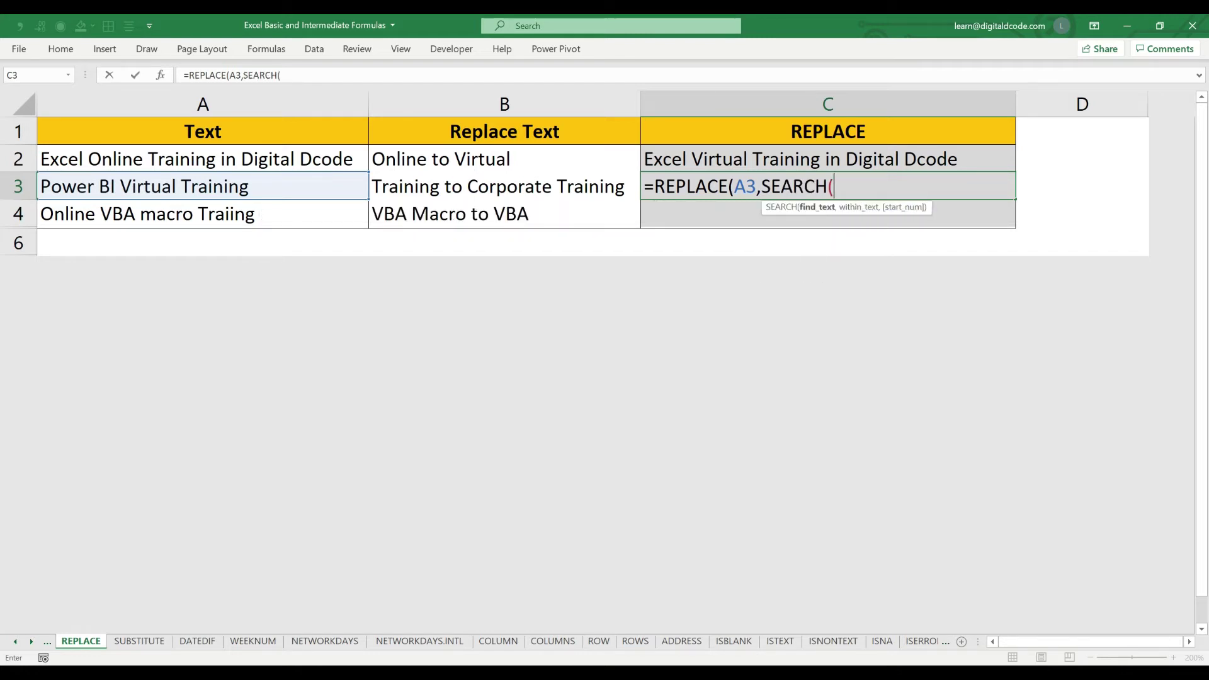
pyautogui.write('"Training"')
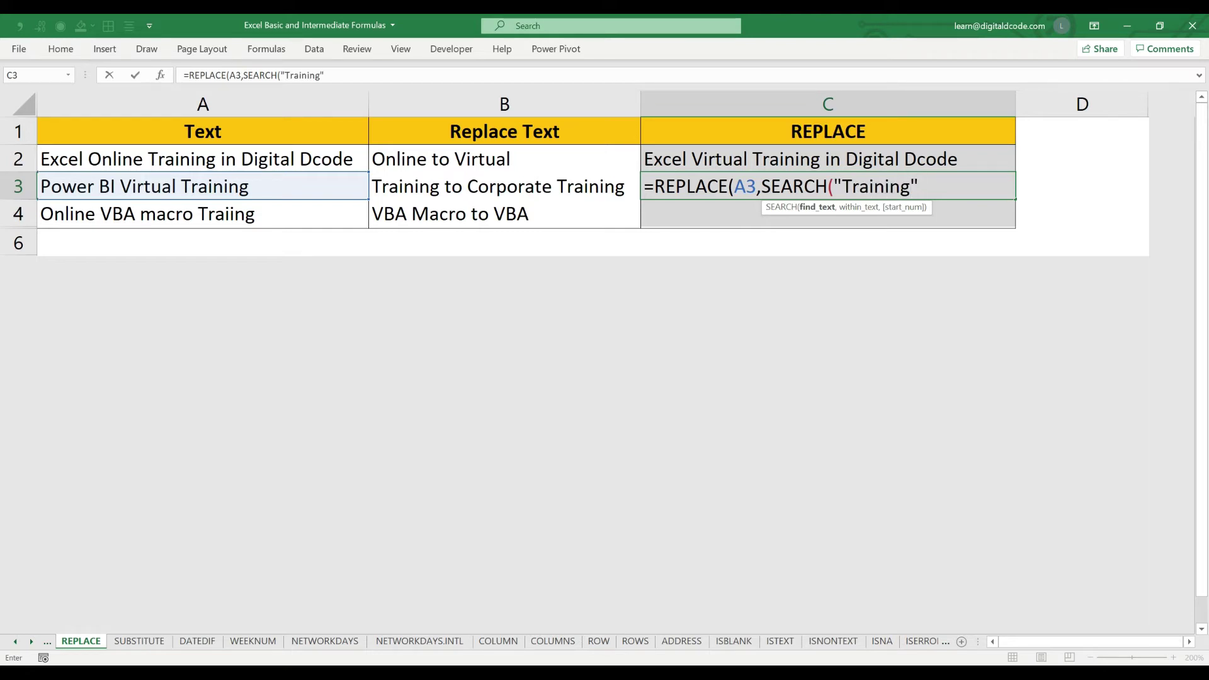
pyautogui.write(',')
pyautogui.press('Left')
pyautogui.press('Left')
pyautogui.write(',')
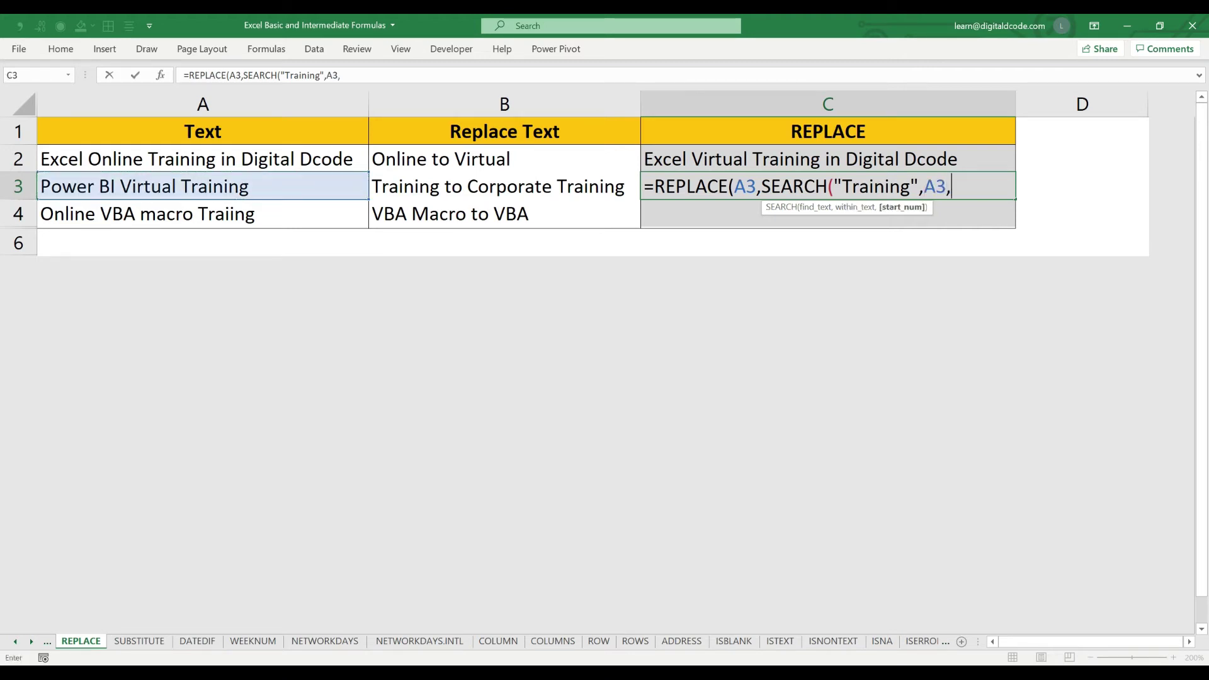
pyautogui.write('1)')
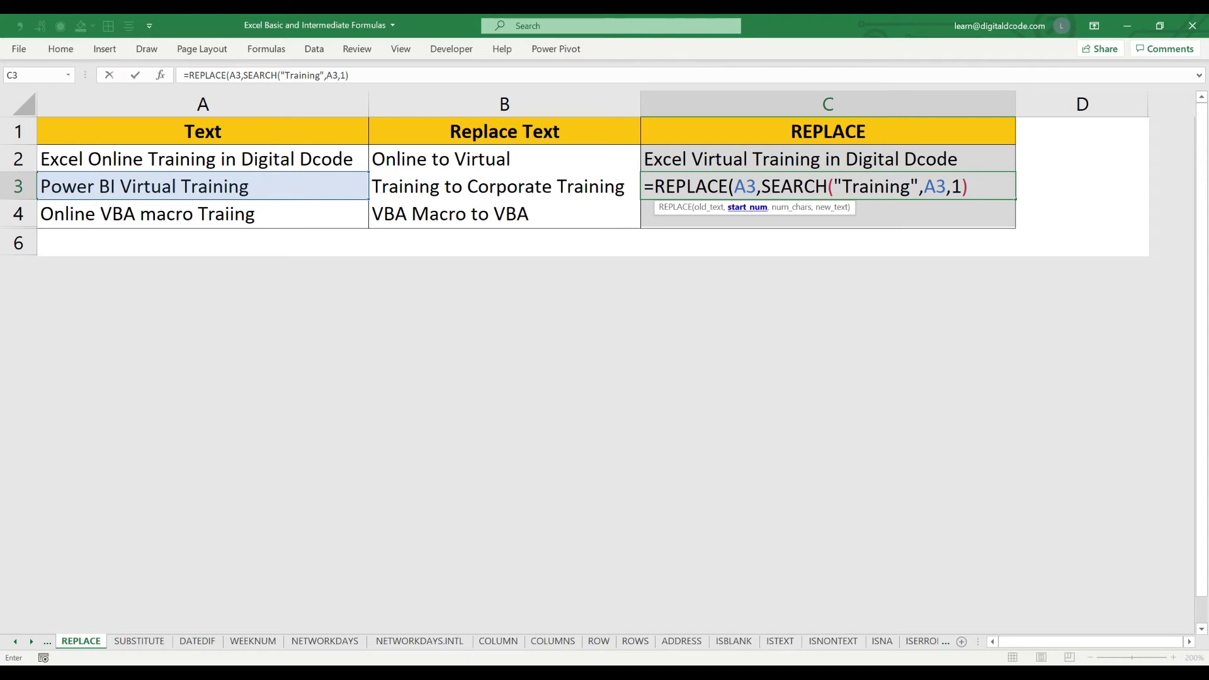
# - Finish the C3 formula with 8 characters to replace and "Corporate Training" as new text, accepting the suggested correction
pyautogui.write(',')
pyautogui.write(',8,')
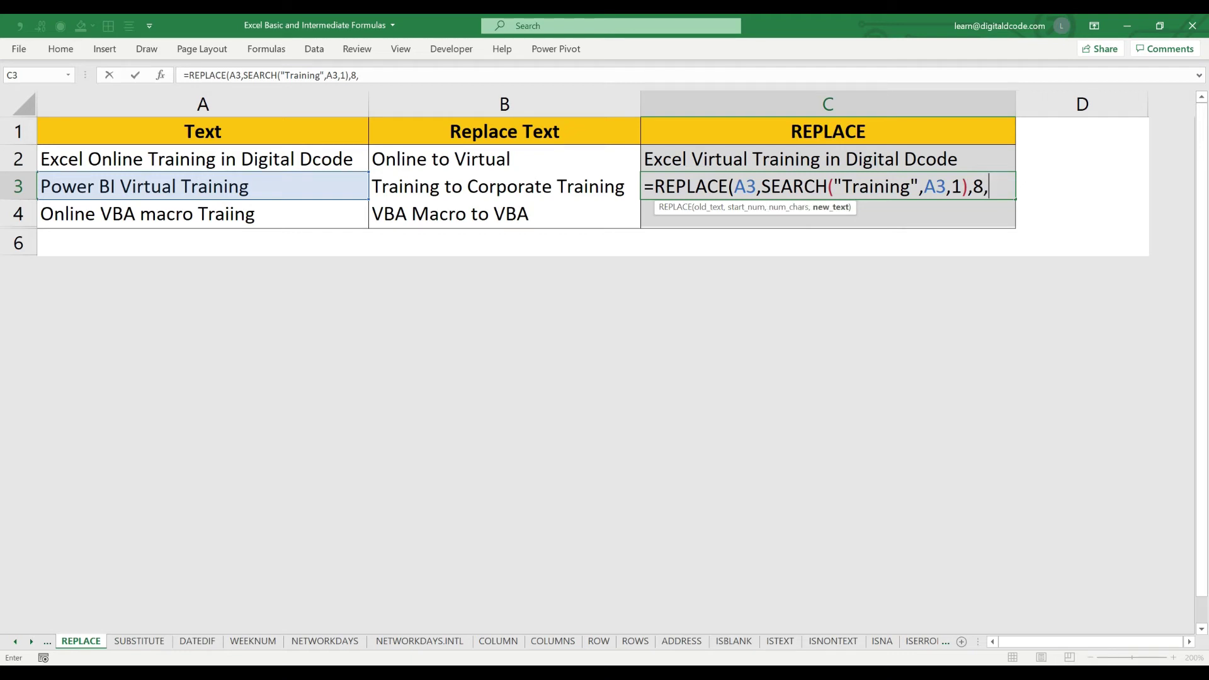
pyautogui.write('"')
pyautogui.write('Corporate')
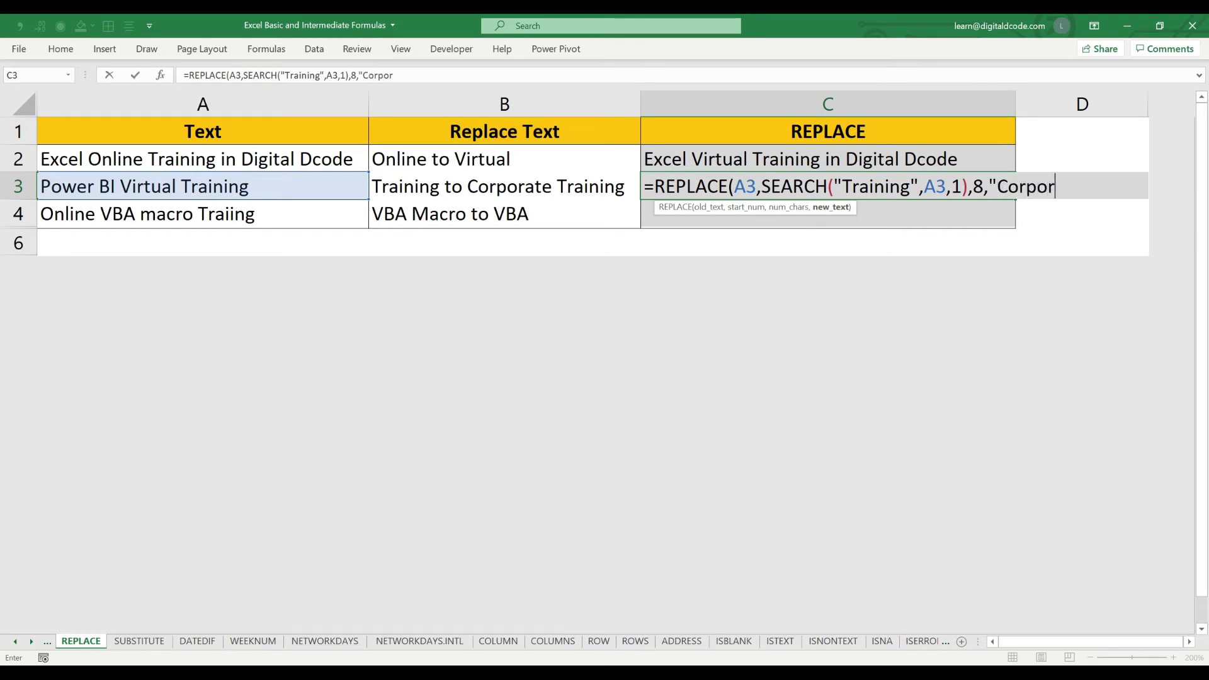
pyautogui.write('raining"')
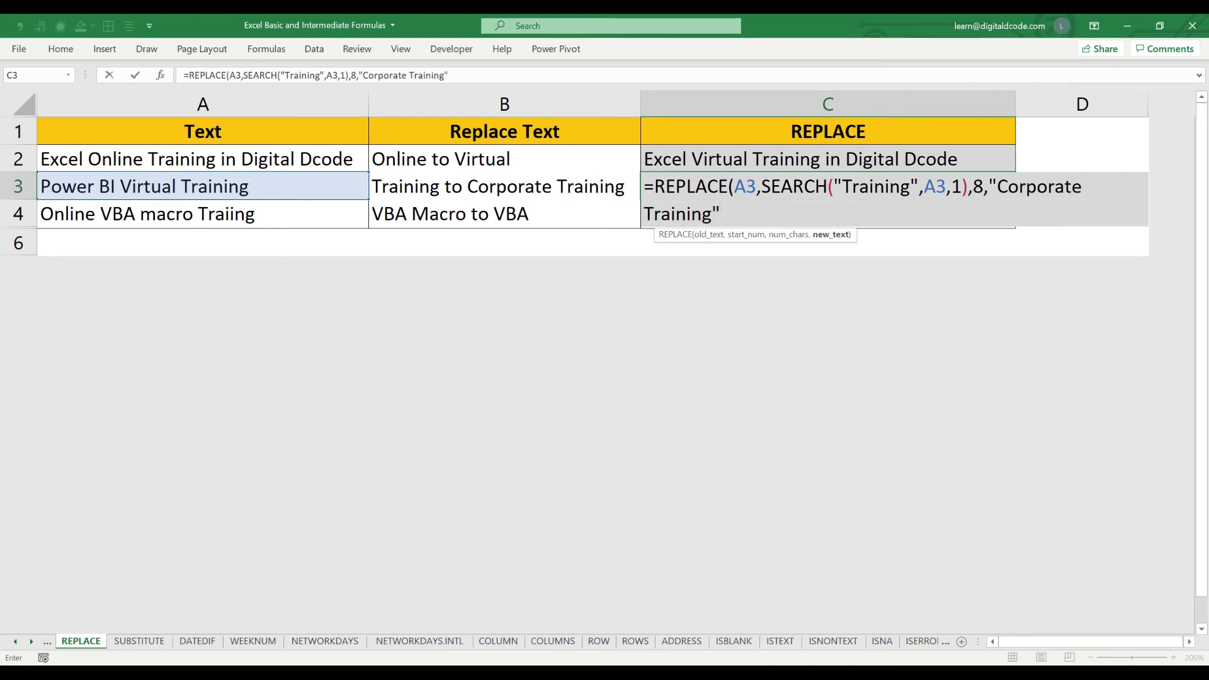
pyautogui.press('Return')
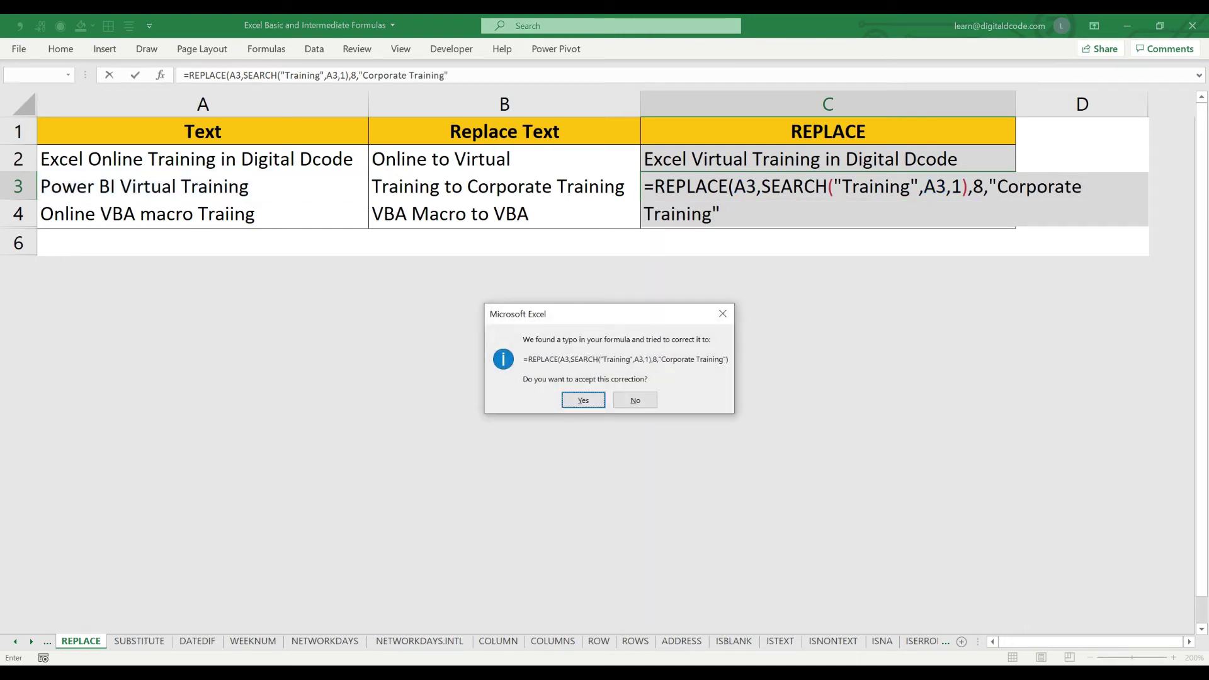
pyautogui.press('Return')
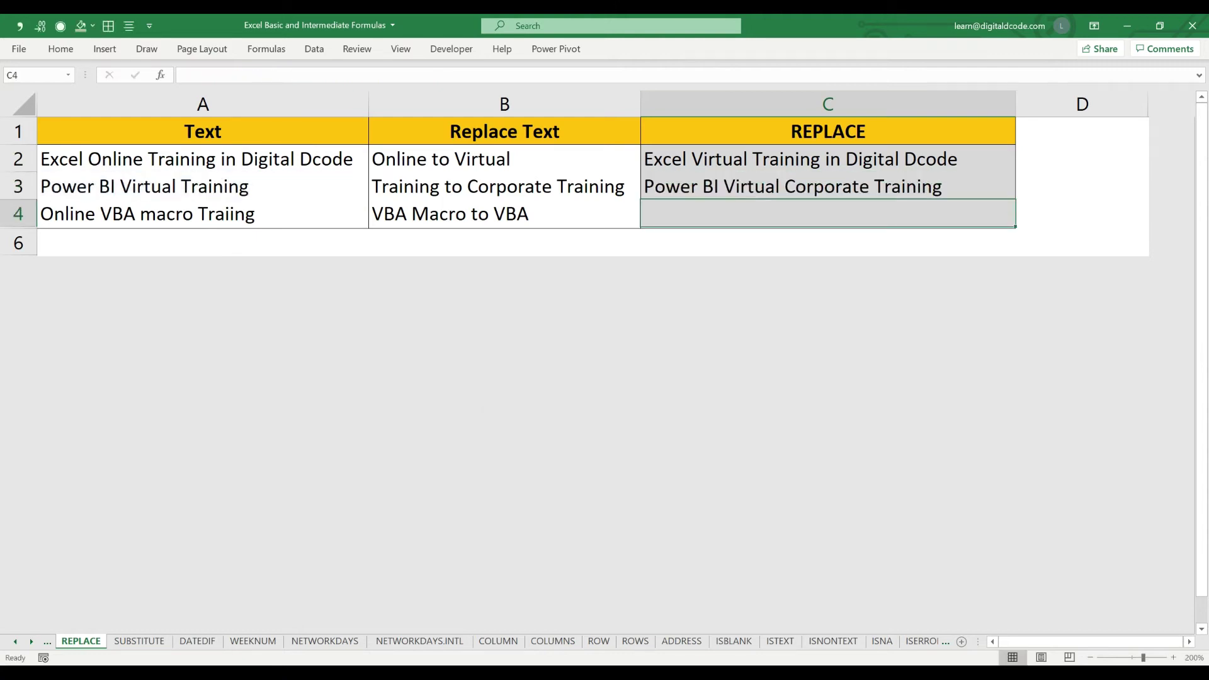
pyautogui.press('Up')
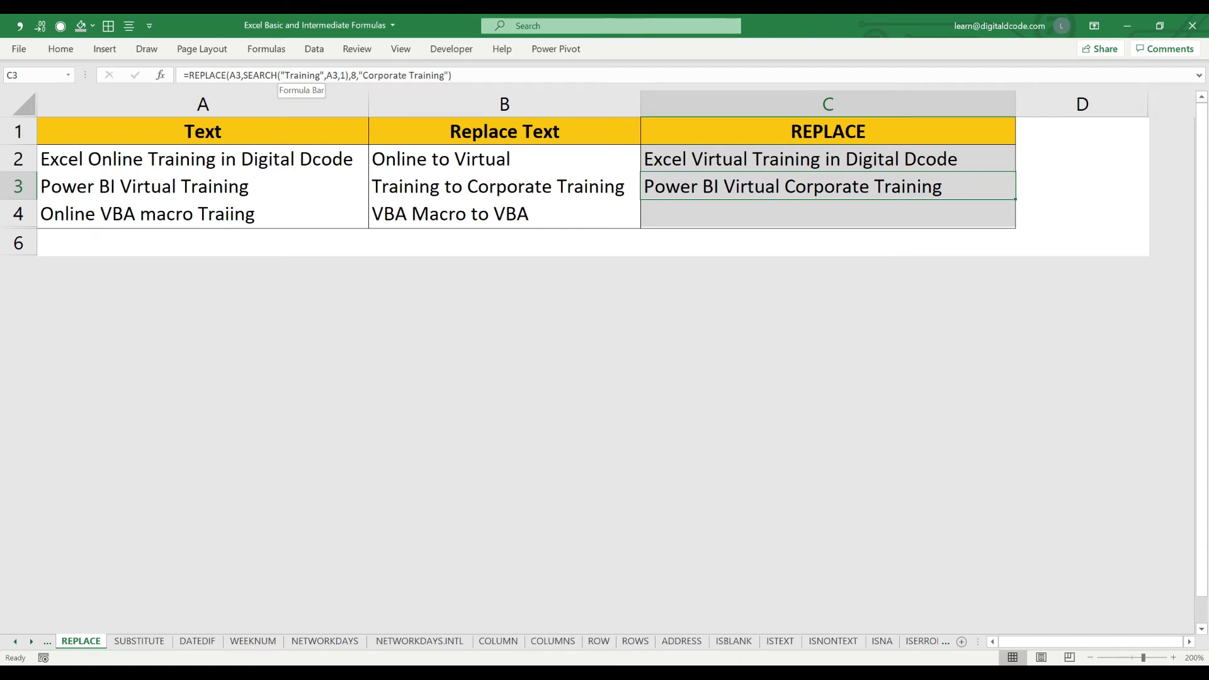
# - Begin a REPLACE formula in C4 with A4 as the old text
pyautogui.press('Down')
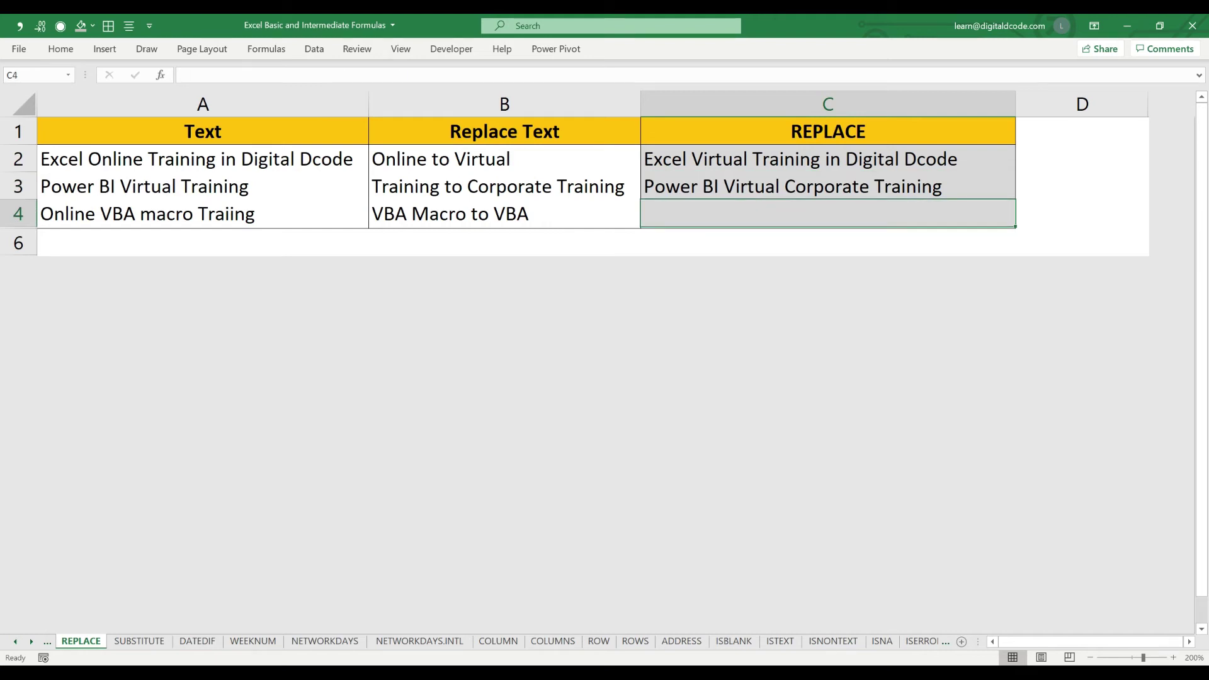
pyautogui.write('=')
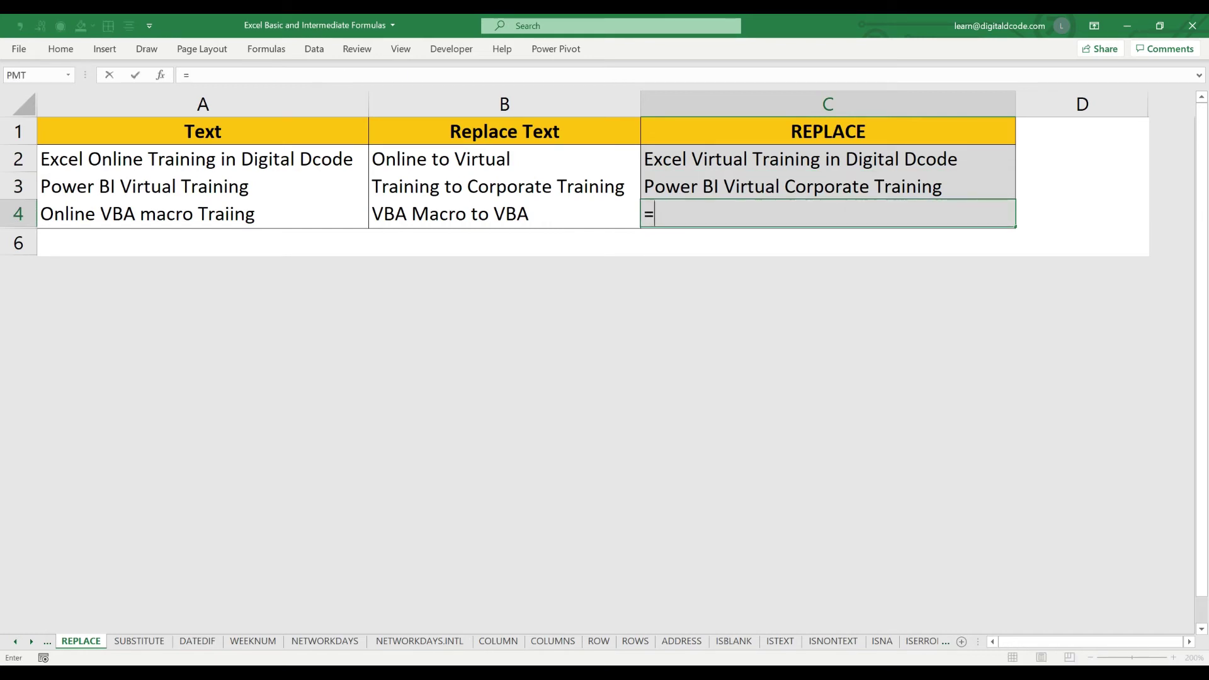
pyautogui.write('rep')
pyautogui.press('Tab')
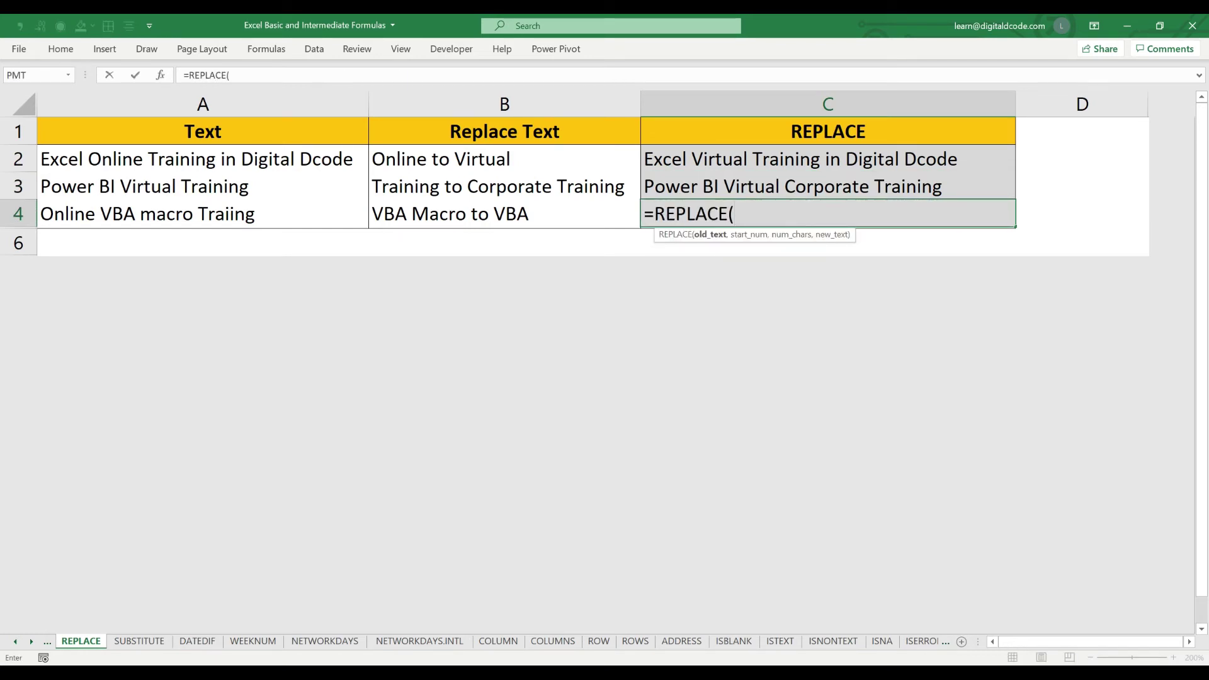
pyautogui.press('Left')
pyautogui.press('Left')
pyautogui.write(',')
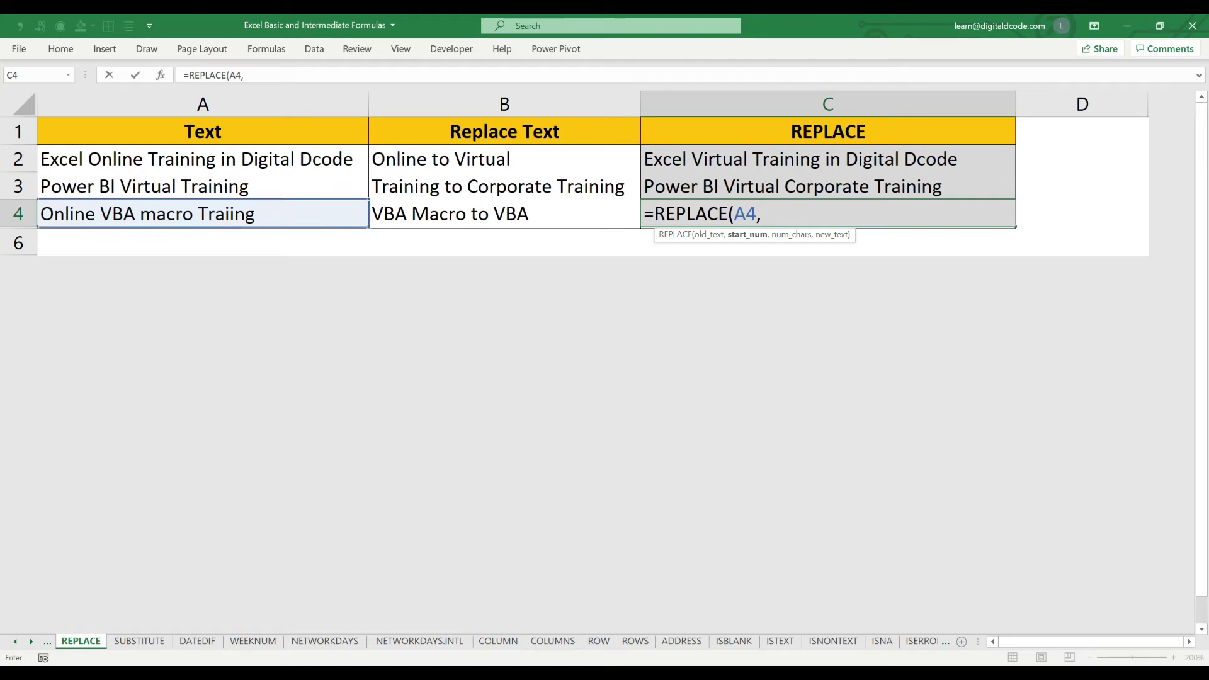
# - Finish the C4 formula with start position 8, 9 characters to replace and "VBA" as the new text
pyautogui.write('8,')
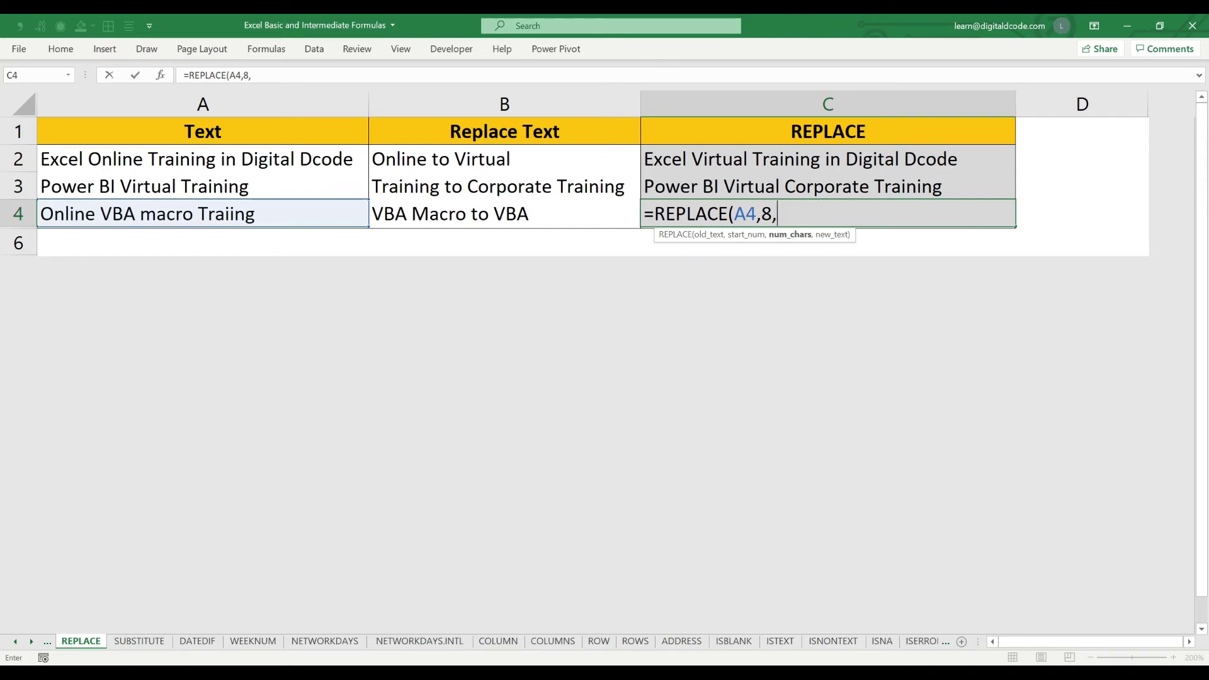
pyautogui.write('9,')
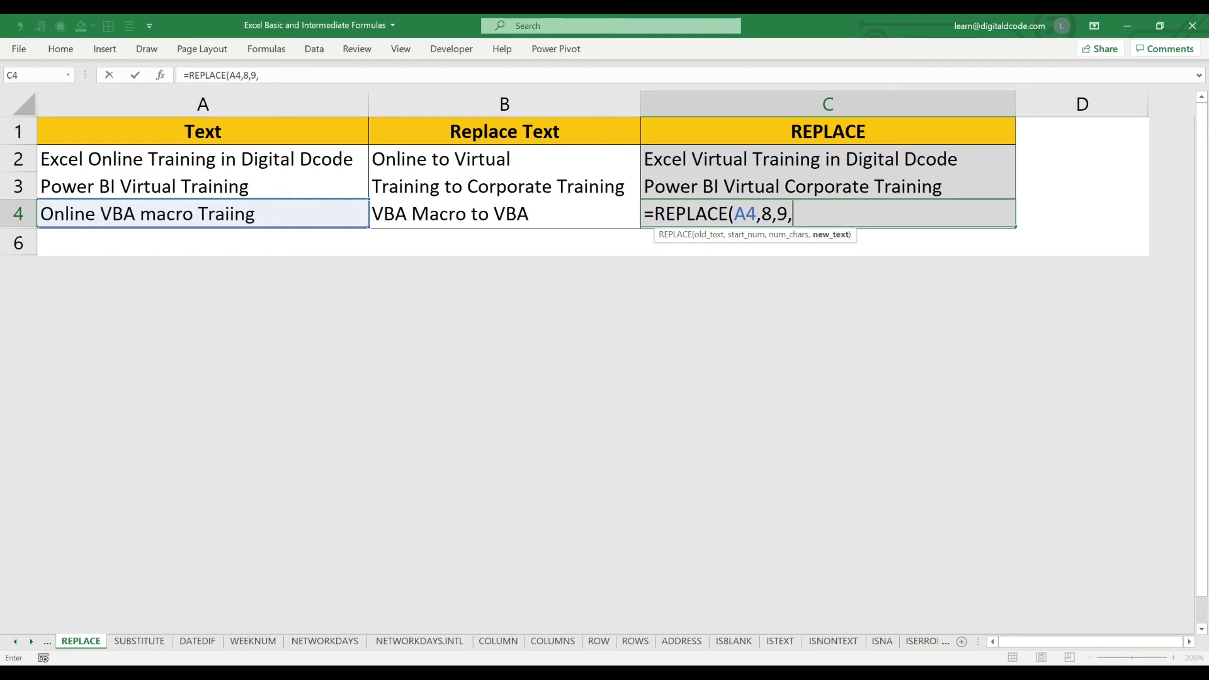
pyautogui.write('"VBA")')
pyautogui.press('Return')
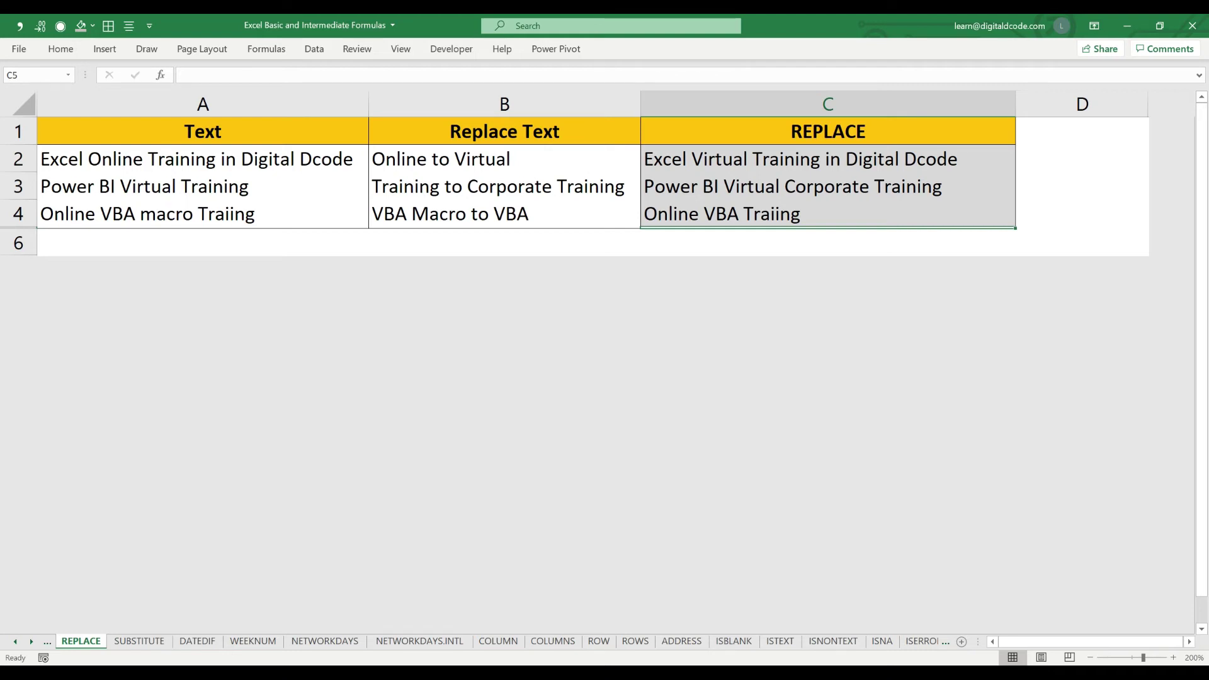
# - Go to the SUBSTITUTE sheet and widen column C to fit long text results
pyautogui.hotkey('ctrl', 'pagedown')
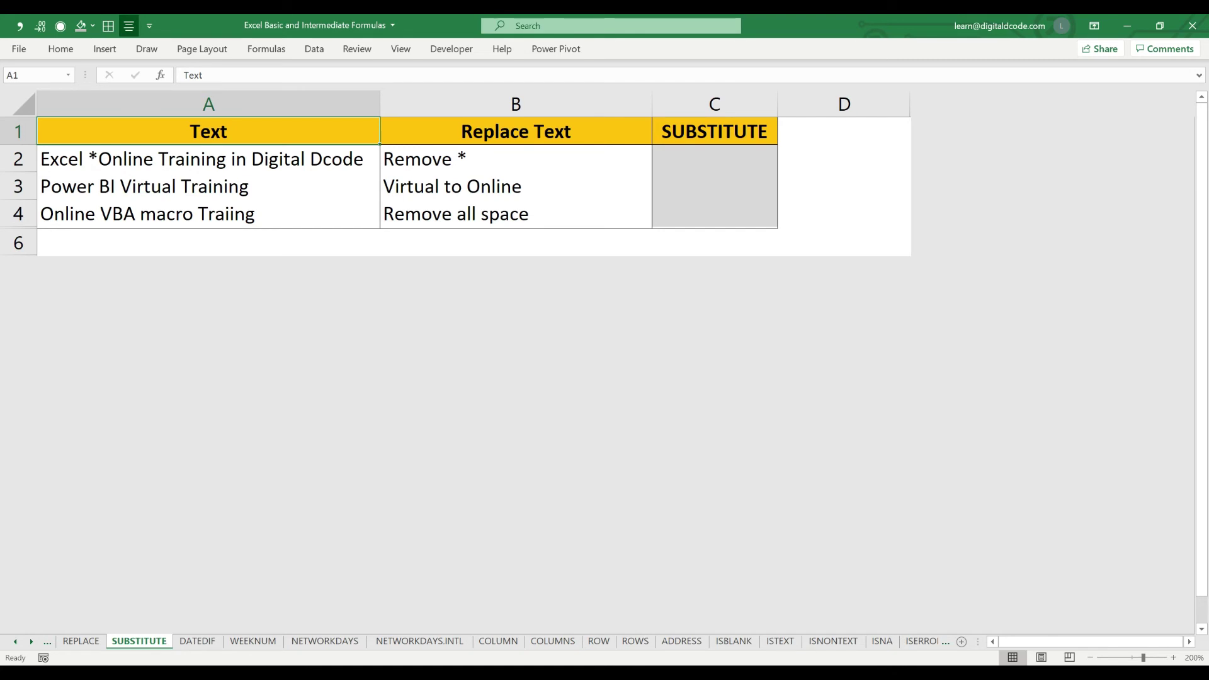
pyautogui.click(715, 159)
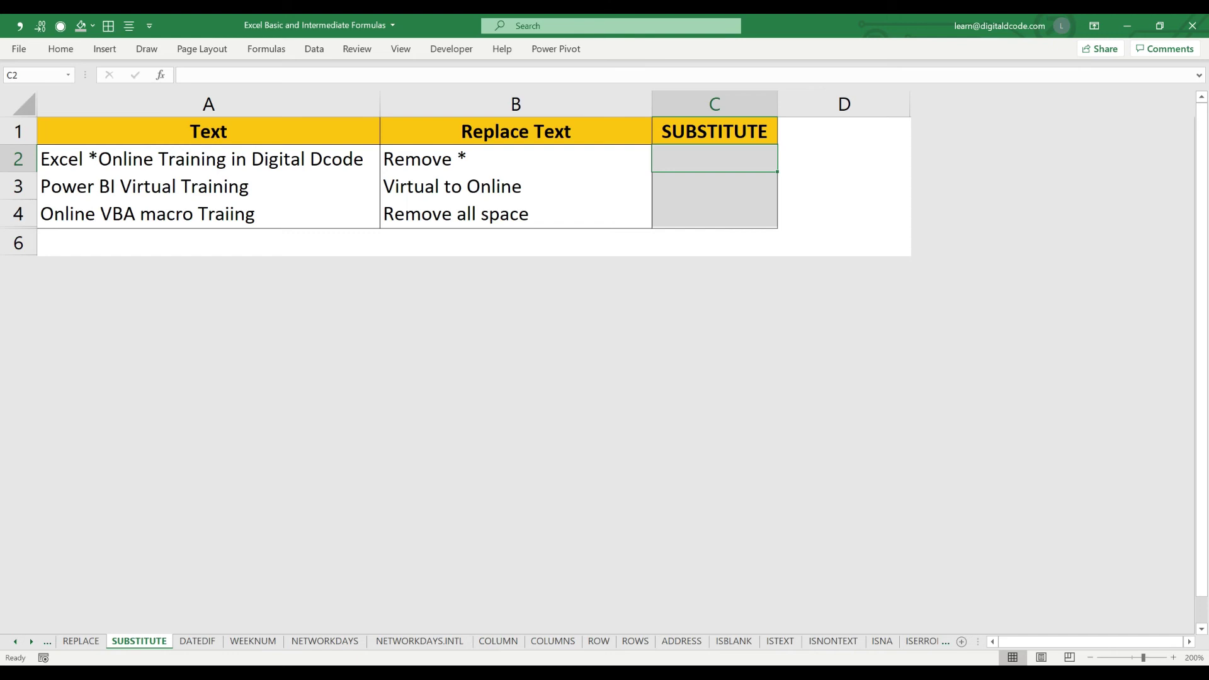
pyautogui.moveTo(778, 103); pyautogui.dragTo(1090, 104)
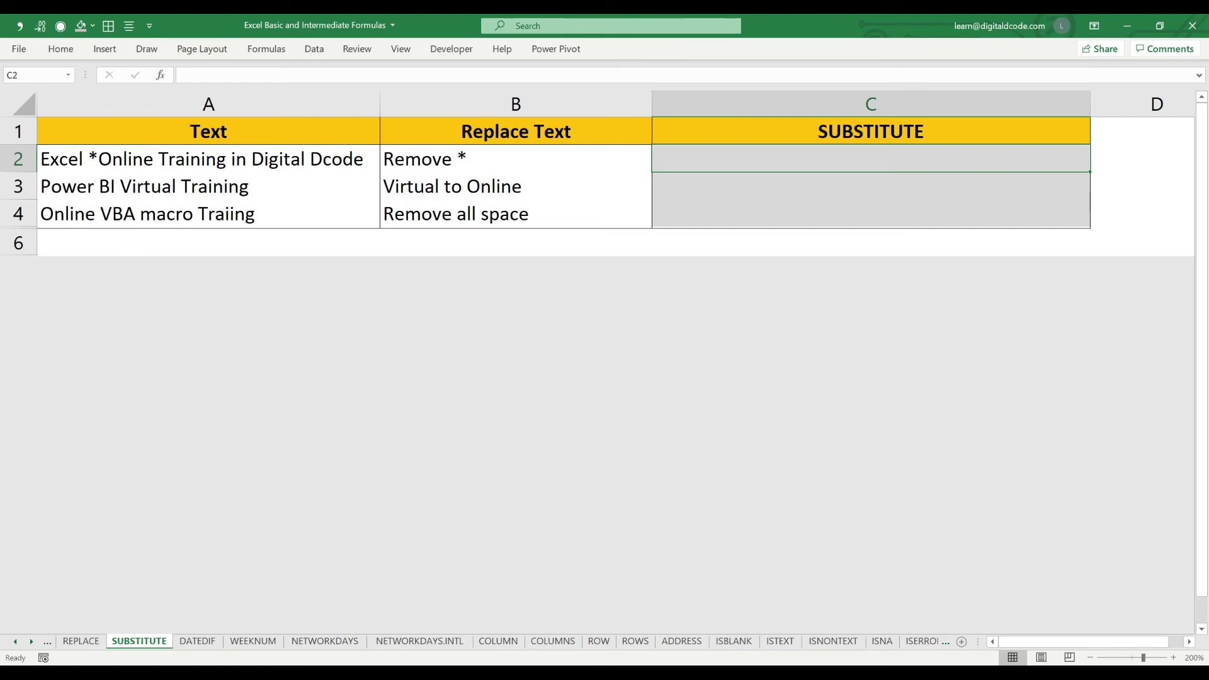
# - Begin a SUBSTITUTE formula in C2 with A2 as the text and "*" as the old text
pyautogui.write('=')
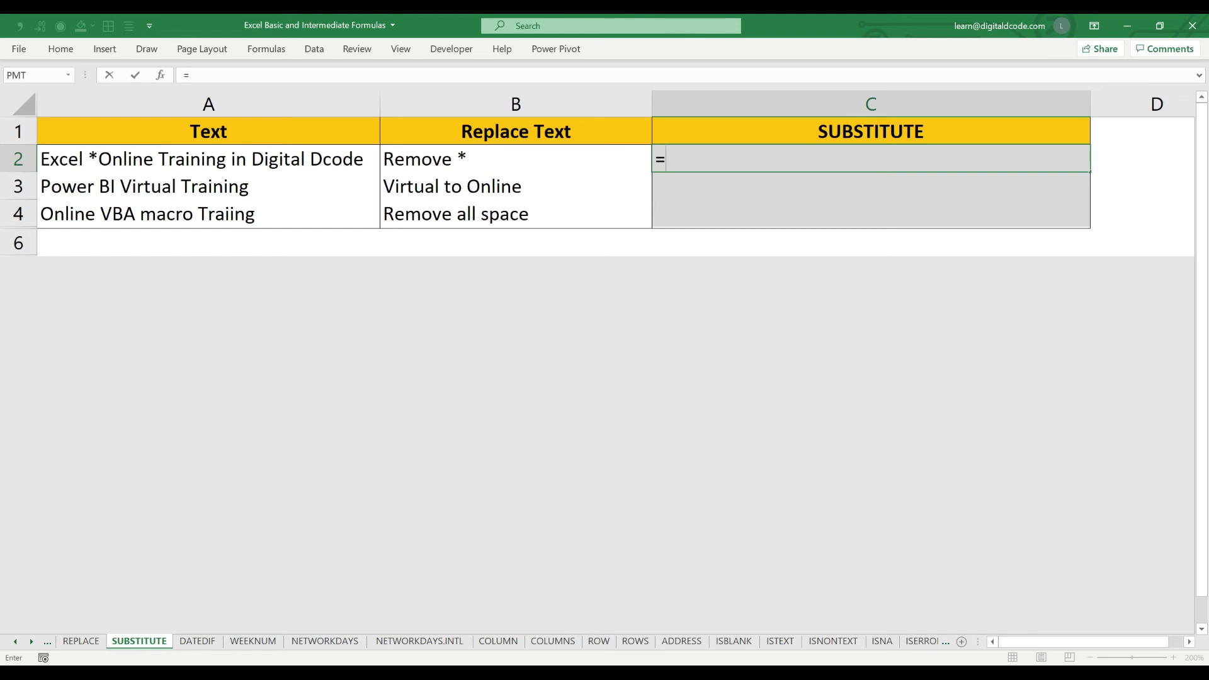
pyautogui.write('sub')
pyautogui.press('Tab')
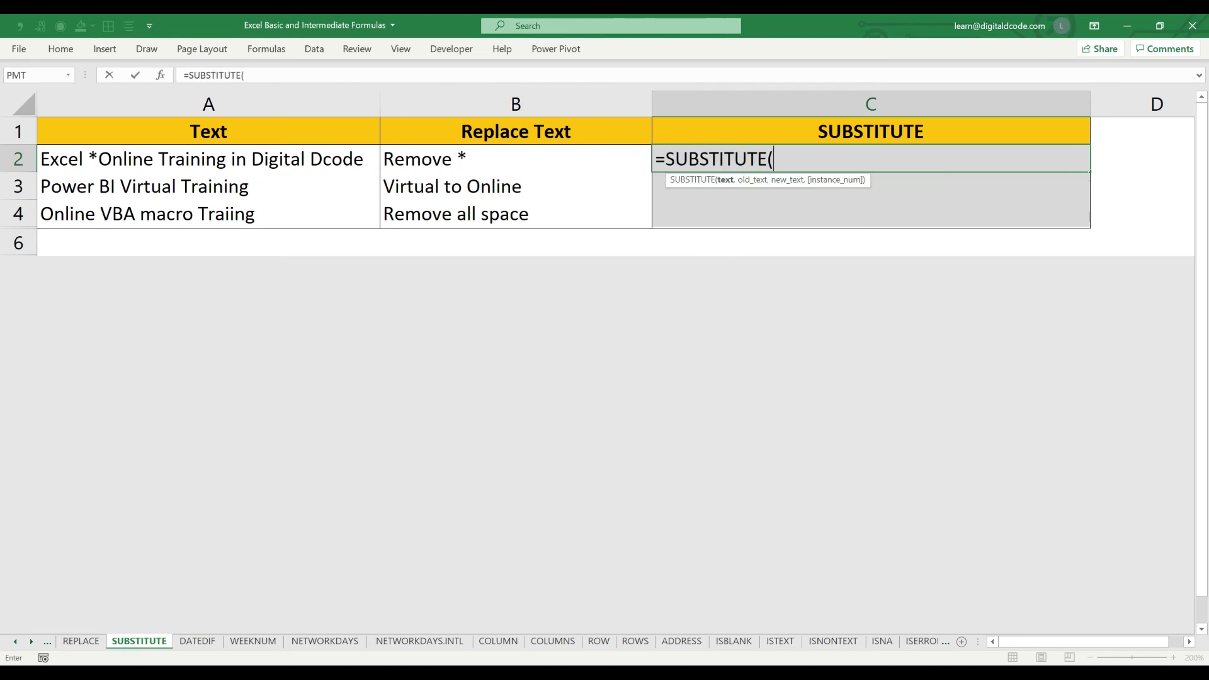
pyautogui.click(209, 159)
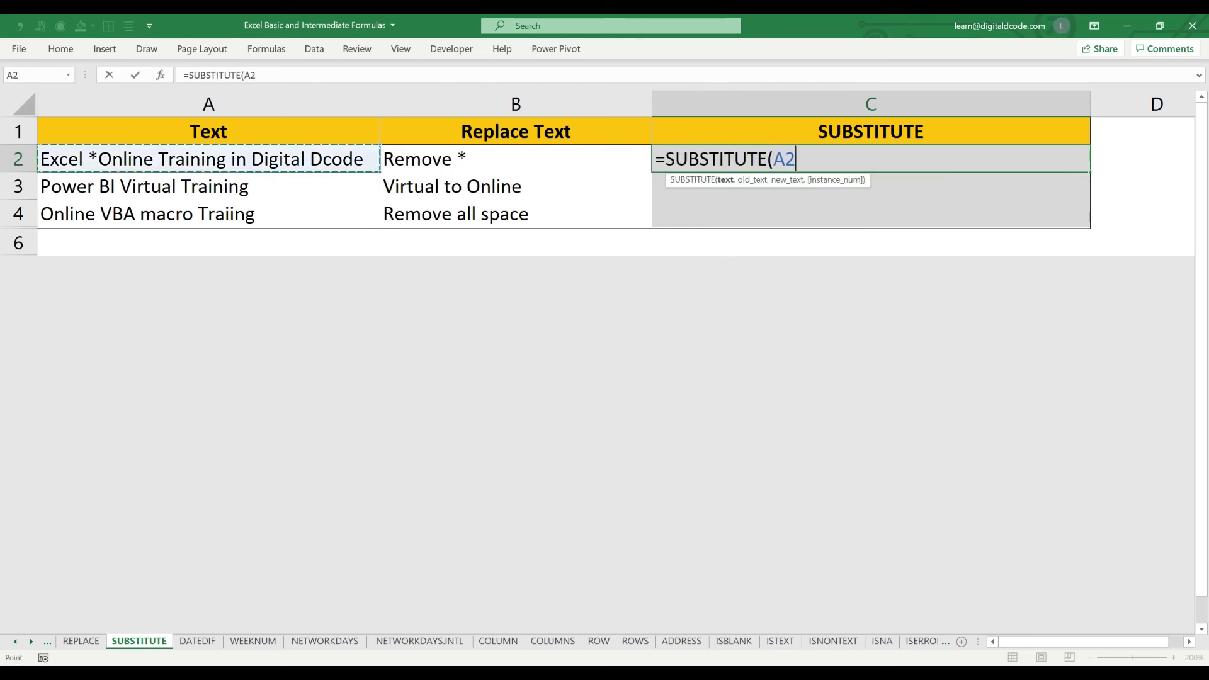
pyautogui.write(',"*",')
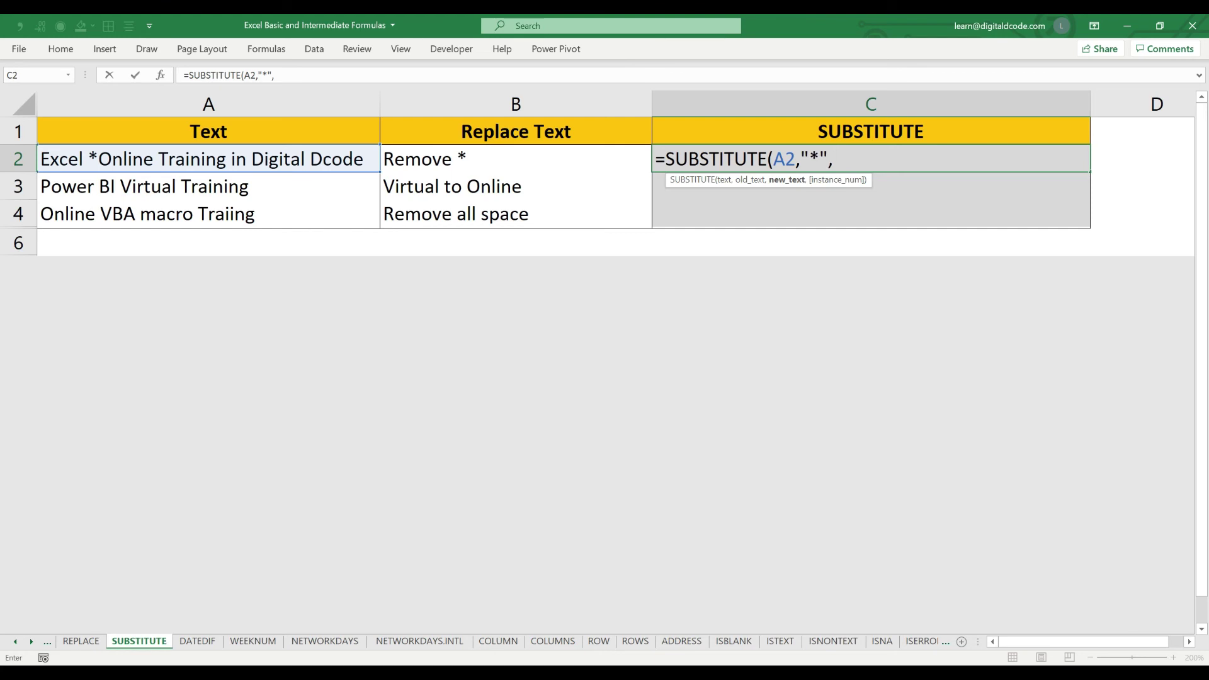
# - Finish the C2 formula with an empty string "" as the new text
pyautogui.write('" "')
pyautogui.press('BackSpace')
pyautogui.press('BackSpace')
pyautogui.write('")')
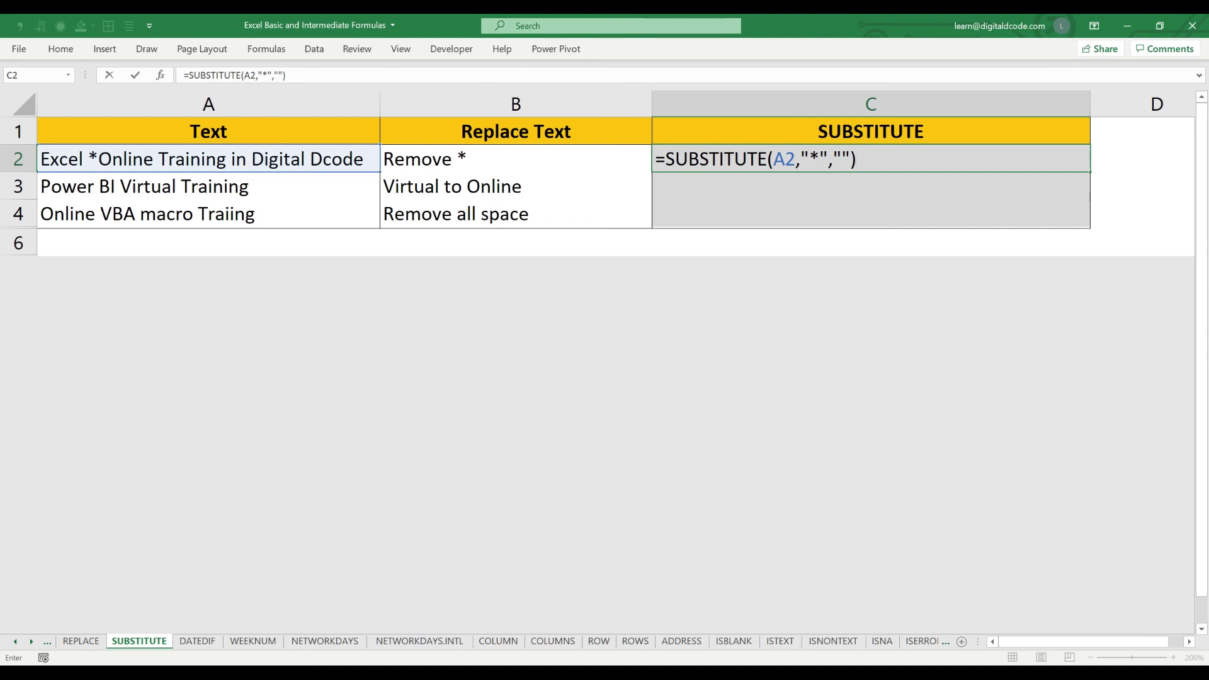
pyautogui.press('Return')
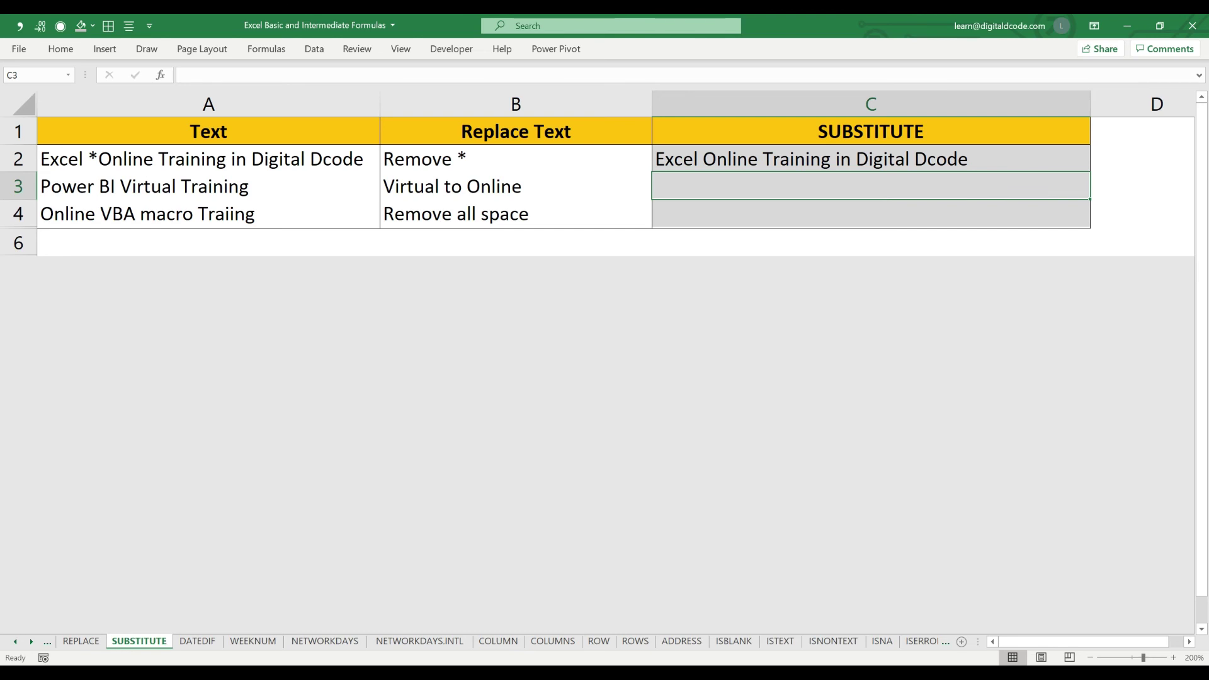
# - Enter a SUBSTITUTE formula in C3 that replaces "Virtual" with "Online" in A3
pyautogui.write('=sub')
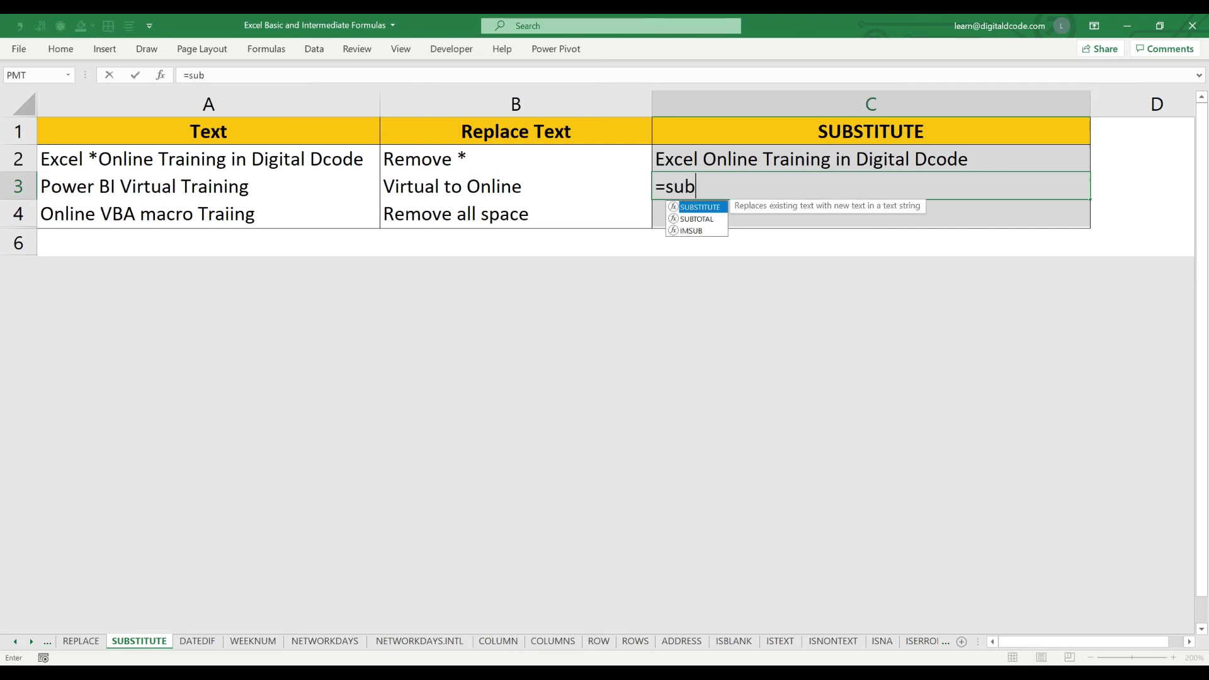
pyautogui.press('Tab')
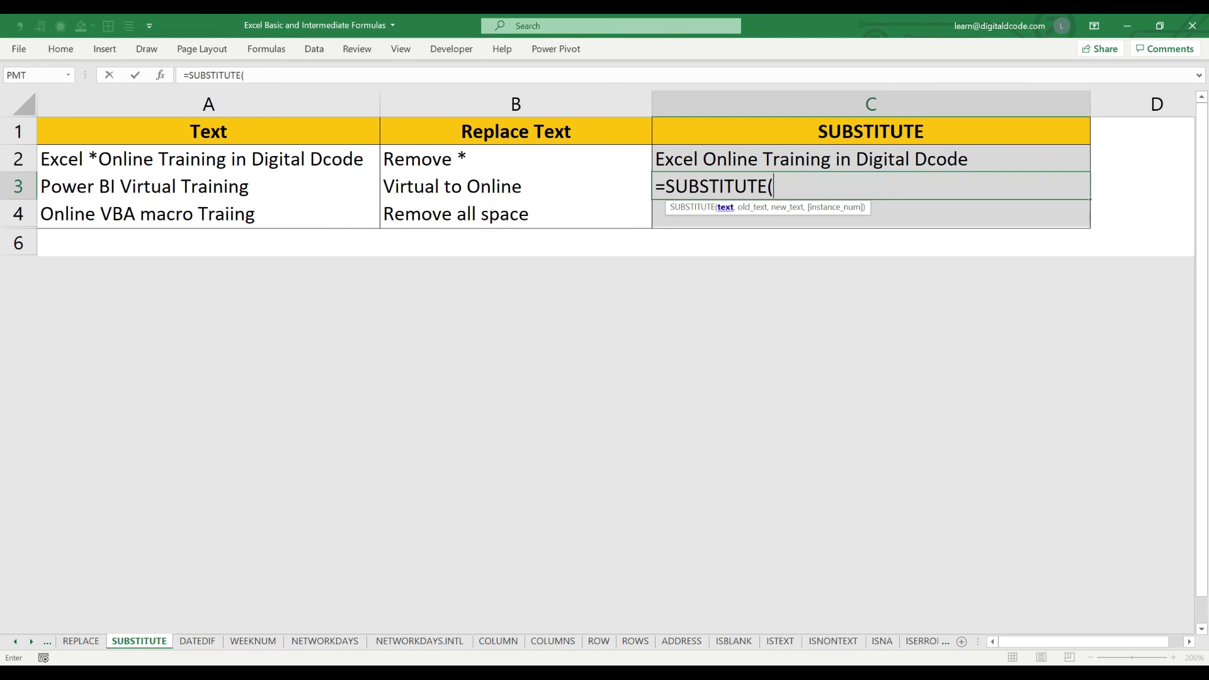
pyautogui.click(209, 186)
pyautogui.write(',')
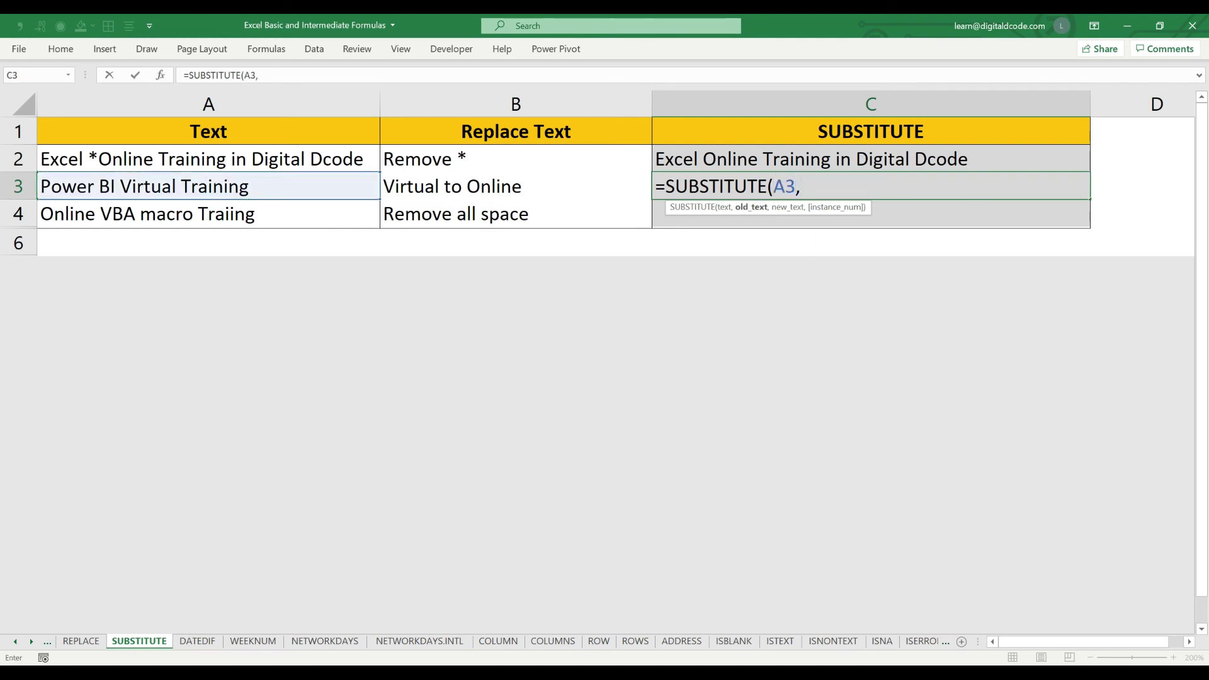
pyautogui.write('"Virtual",')
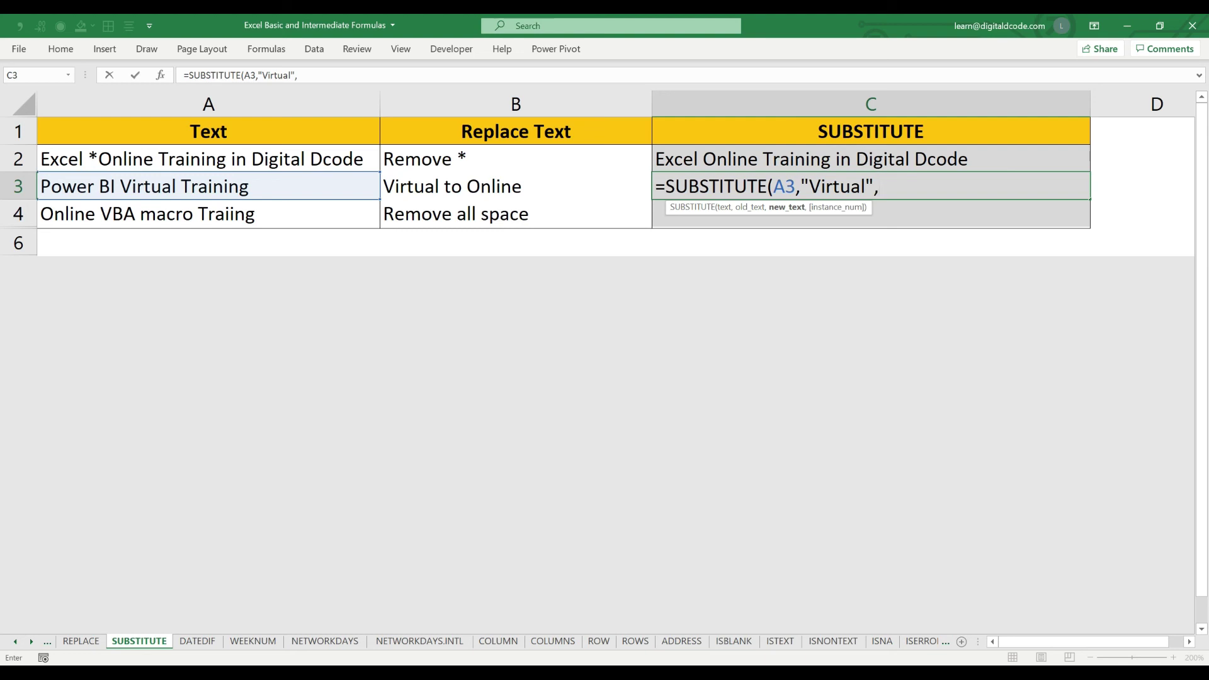
pyautogui.write('"Online"')
pyautogui.press('Return')
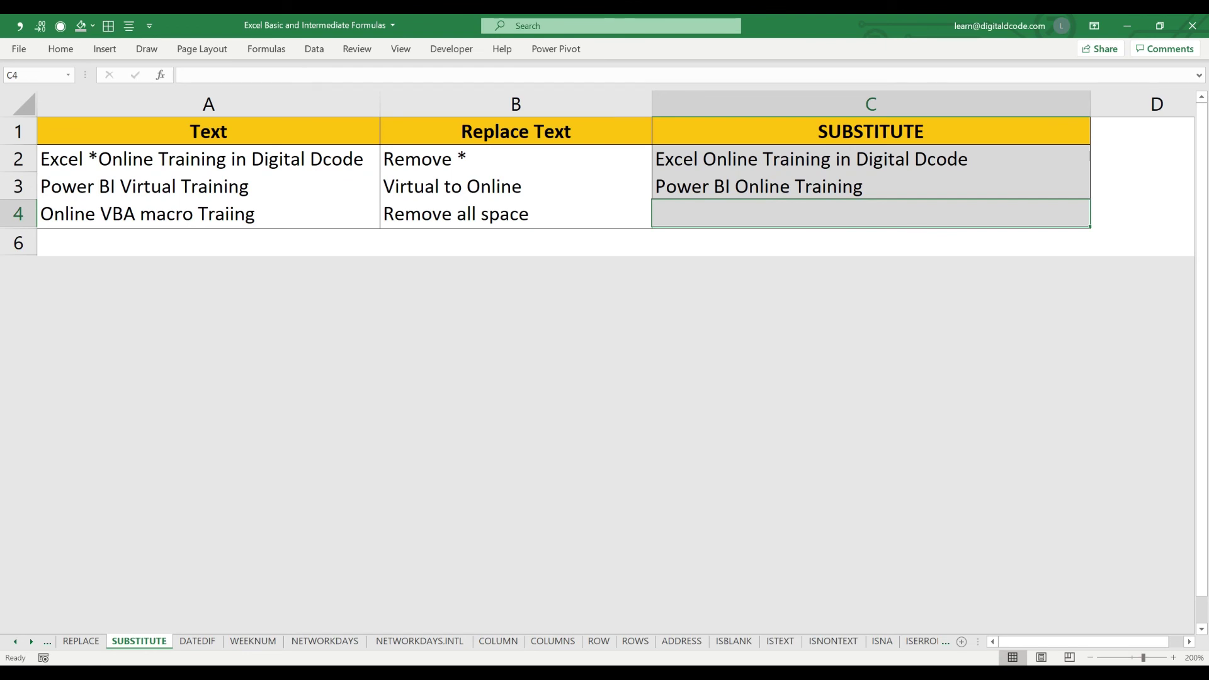
# - Pad the text in A4 with several extra leading spaces
pyautogui.click(209, 214)
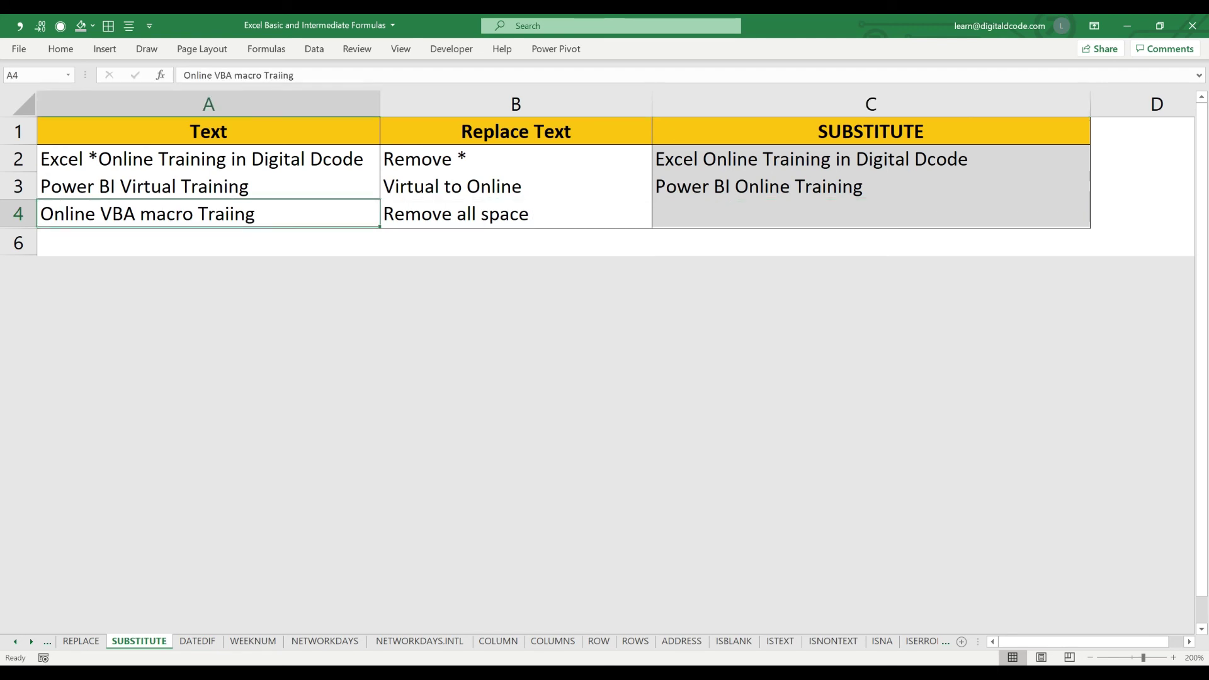
pyautogui.press('F2')
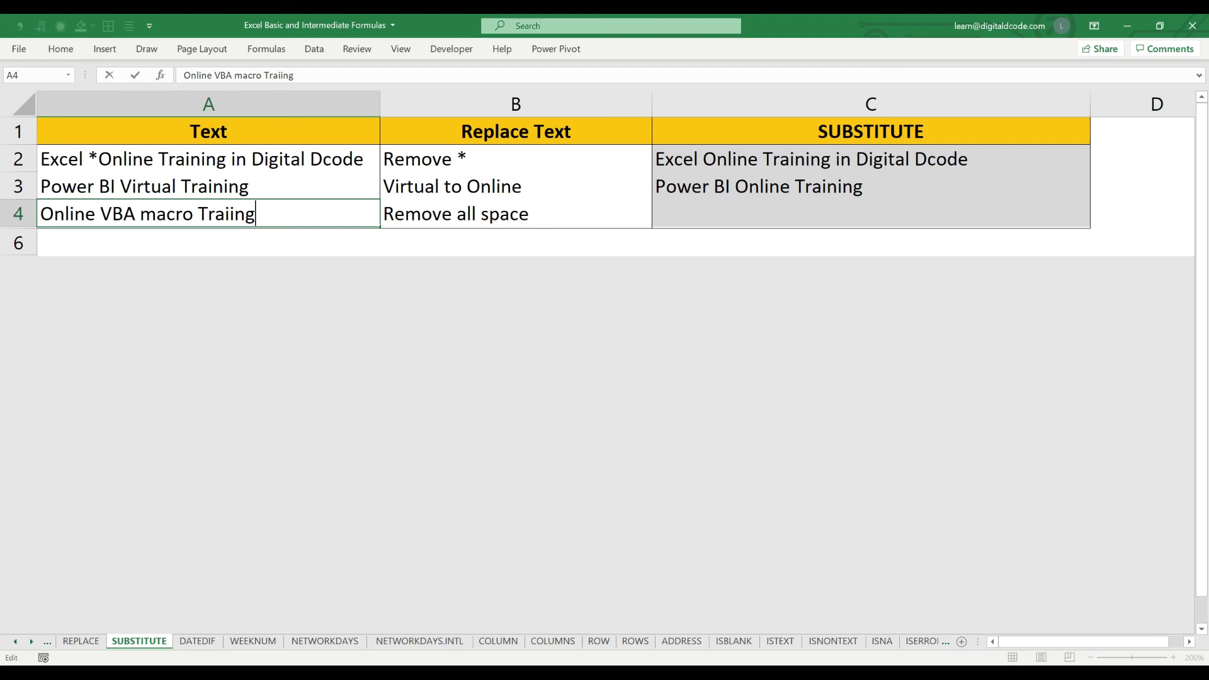
pyautogui.press('Right')
pyautogui.press('Right')
pyautogui.press('Right')
pyautogui.press('Right')
pyautogui.press('Right')
pyautogui.press('Right')
pyautogui.press('Right')
pyautogui.press('Right')
pyautogui.press('Right')
pyautogui.press('Right')
pyautogui.press('Right')
pyautogui.press('Right')
pyautogui.press('Right')
pyautogui.press('Right')
pyautogui.press('Right')
pyautogui.press('Right')
pyautogui.press('Right')
pyautogui.press('Right')
pyautogui.press('Right')
pyautogui.press('Right')
pyautogui.press('Right')
pyautogui.press('Right')
pyautogui.press('Right')
pyautogui.press('Right')
pyautogui.press('Escape')
pyautogui.press('F2')
pyautogui.press('Home')
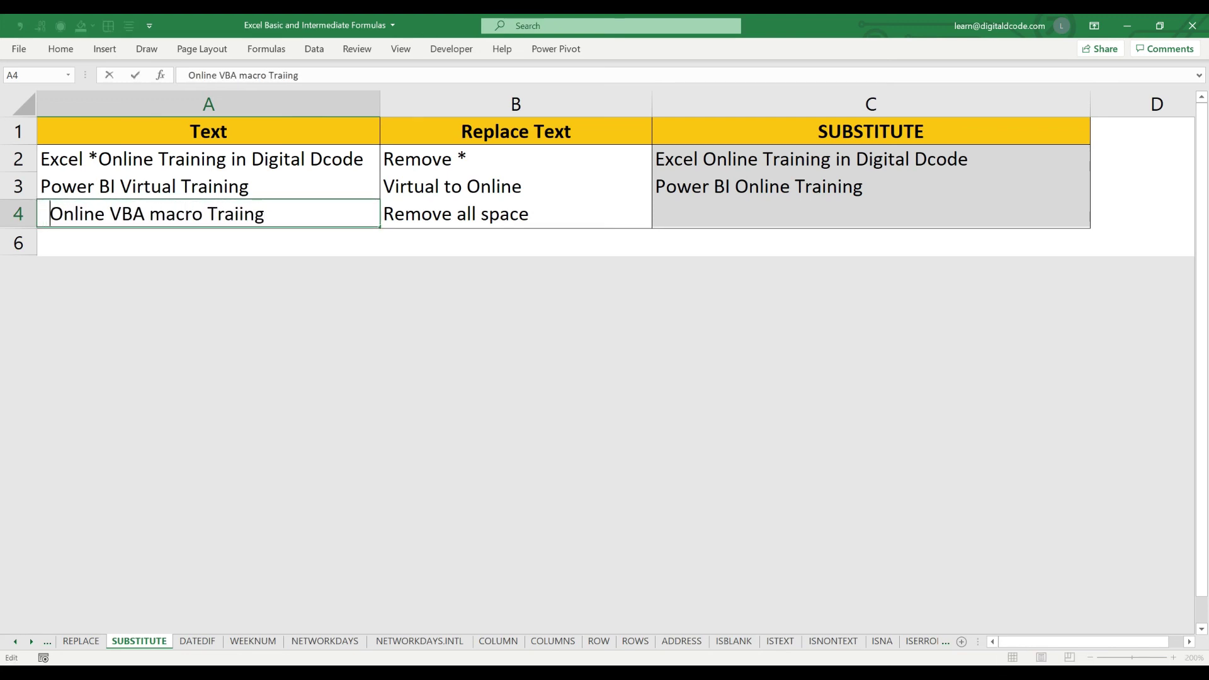
pyautogui.hotkey('ctrl', 'Return')
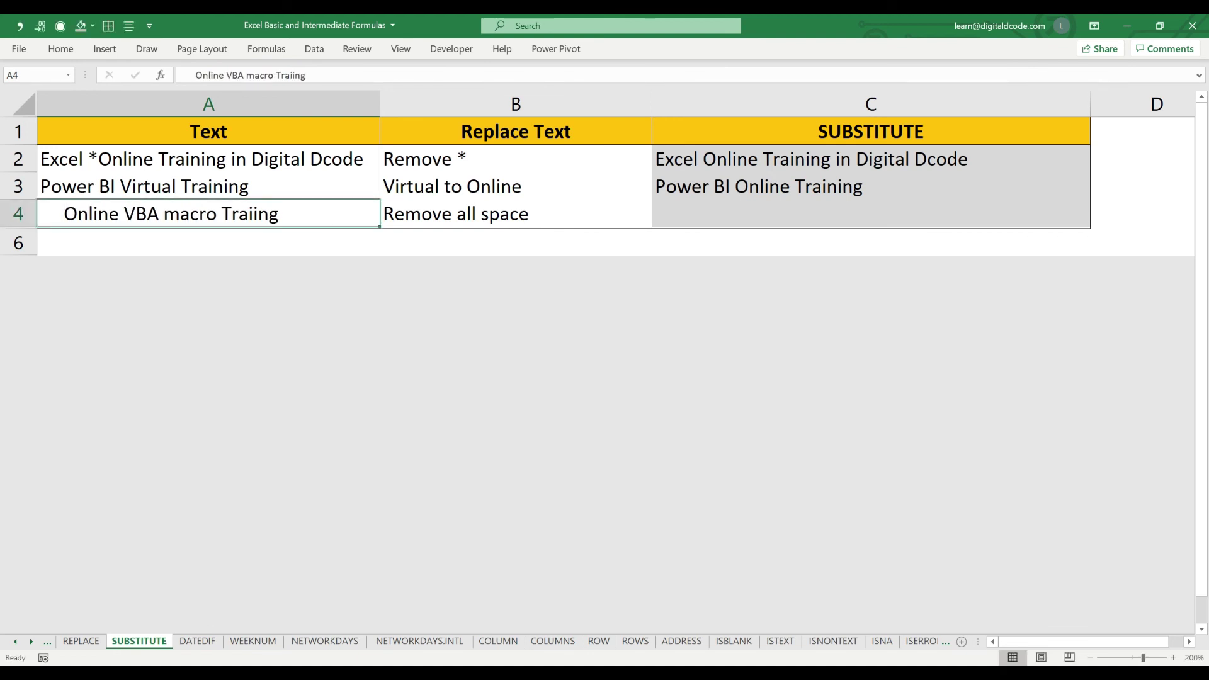
# - Begin a SUBSTITUTE formula in C4
pyautogui.press('Right')
pyautogui.press('Right')
pyautogui.press('Right')
pyautogui.press('Left')
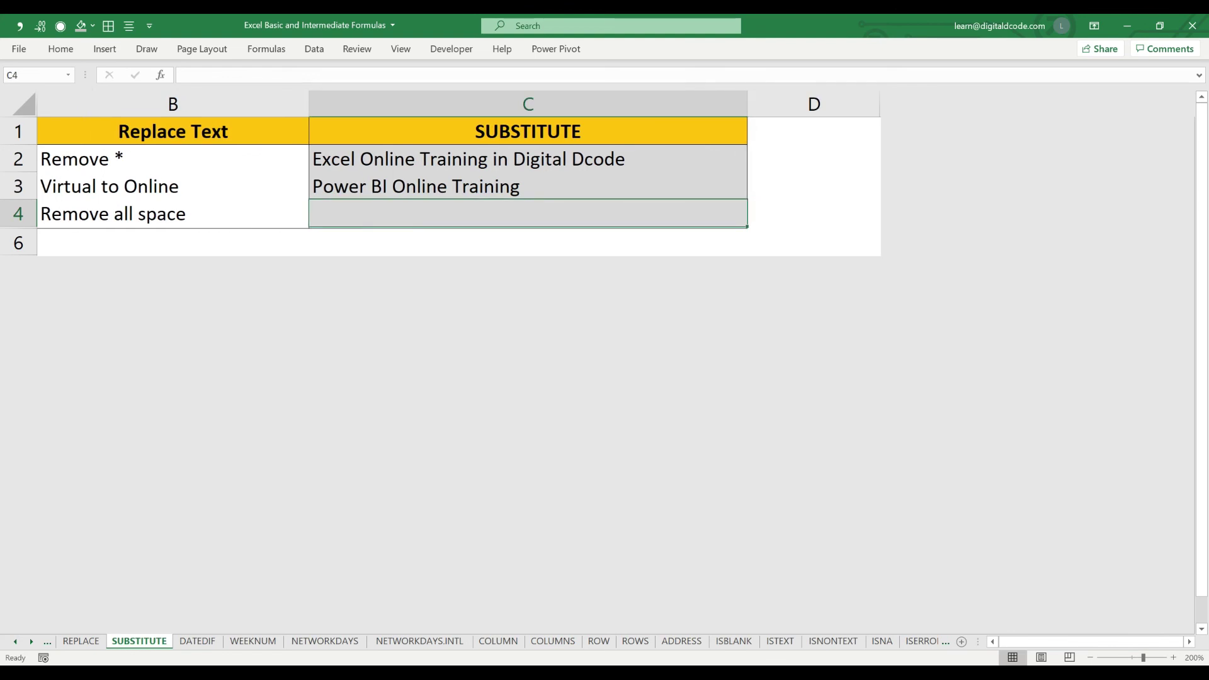
pyautogui.press('Left')
pyautogui.press('Left')
pyautogui.press('Right')
pyautogui.press('Right')
pyautogui.write('=')
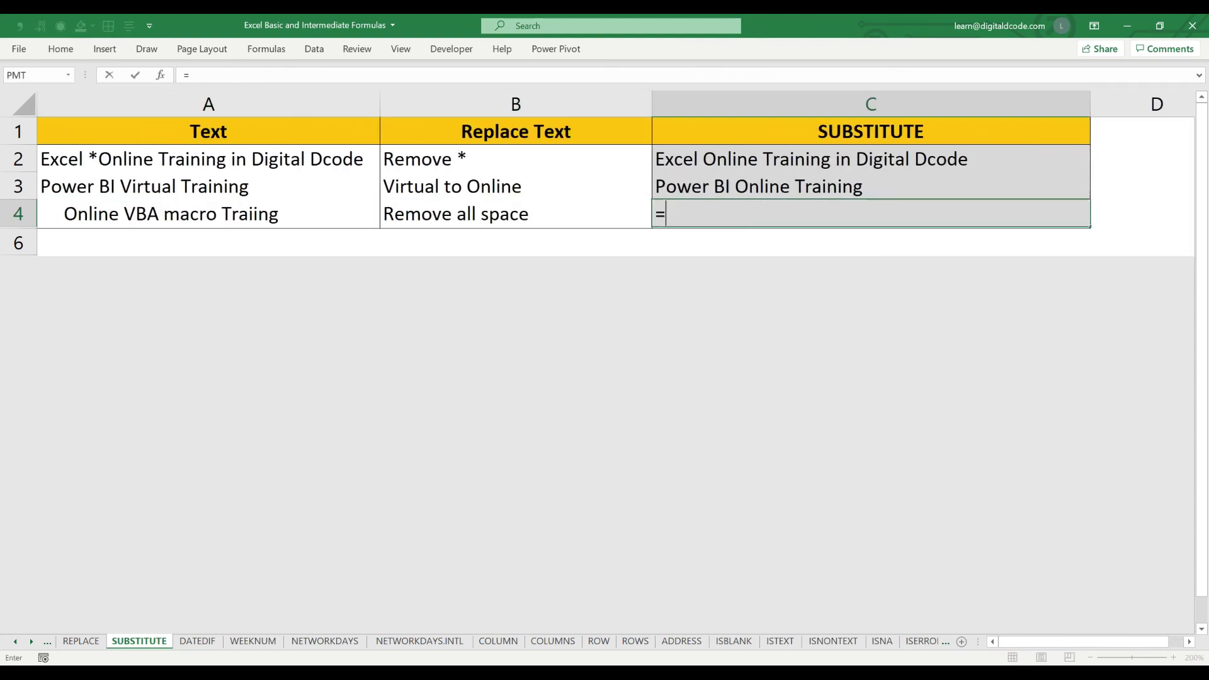
pyautogui.write('re')
pyautogui.press('BackSpace')
pyautogui.press('BackSpace')
pyautogui.write('sub')
pyautogui.press('Tab')
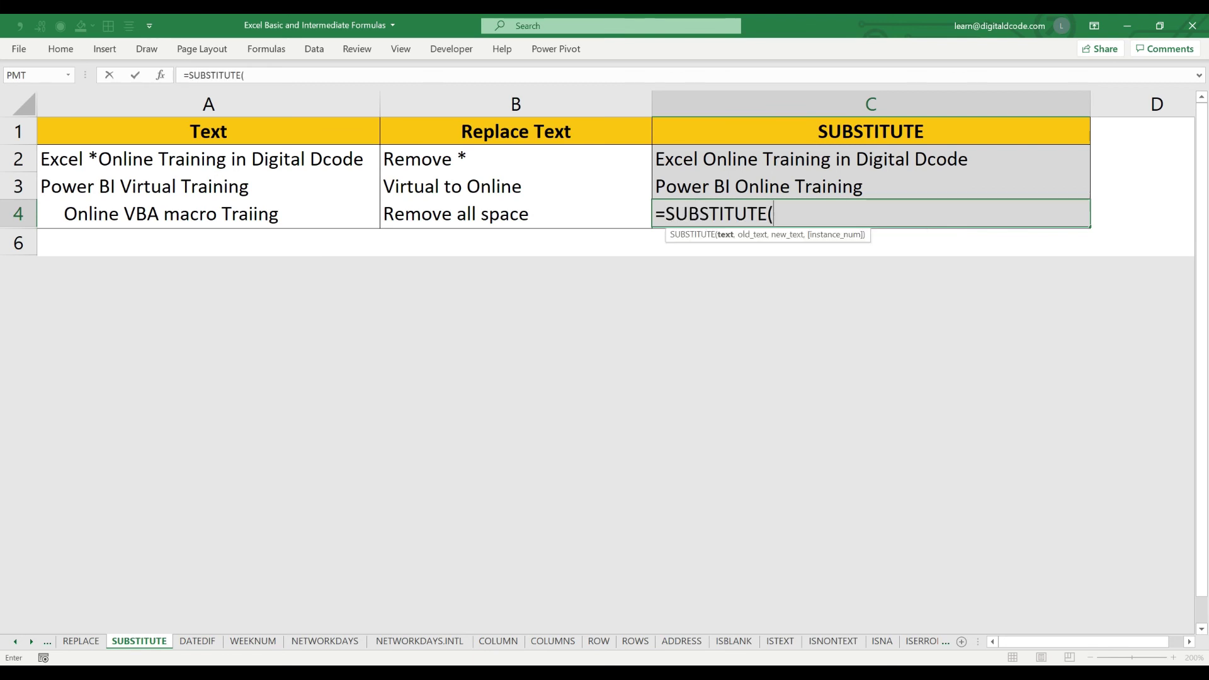
# - Complete the C4 formula with A4 as the text, a single space as old text and an empty string as new text
pyautogui.press('Left')
pyautogui.press('Left')
pyautogui.write(',')
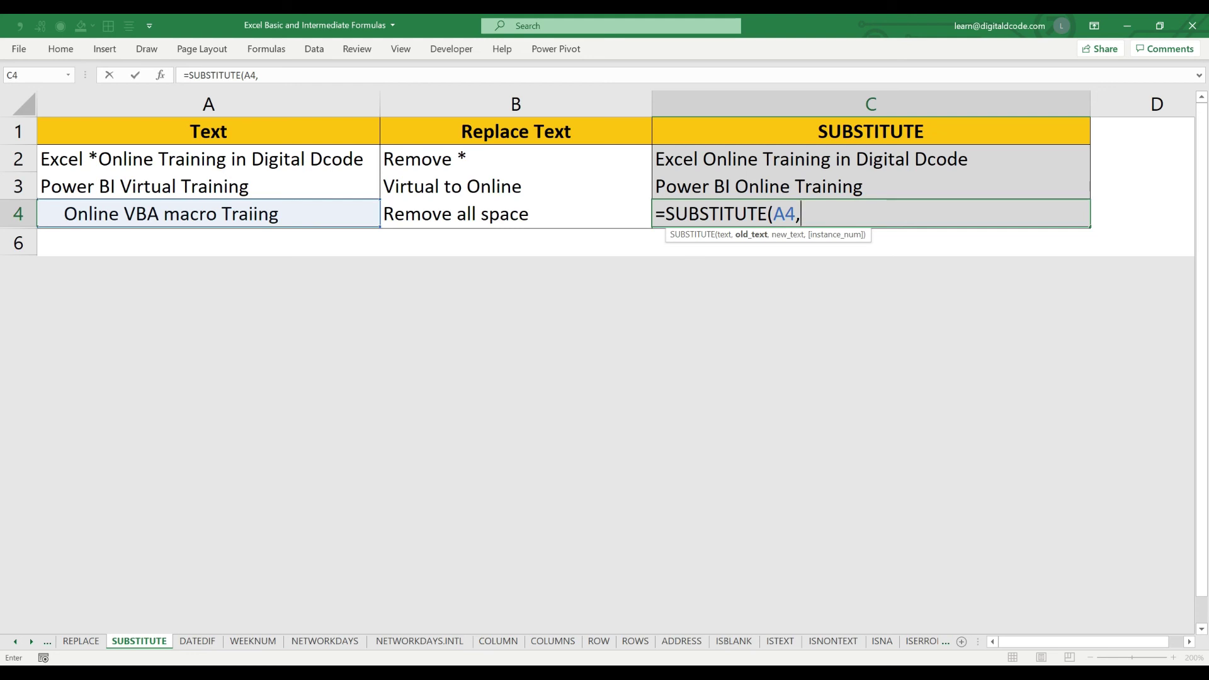
pyautogui.write('" ",""')
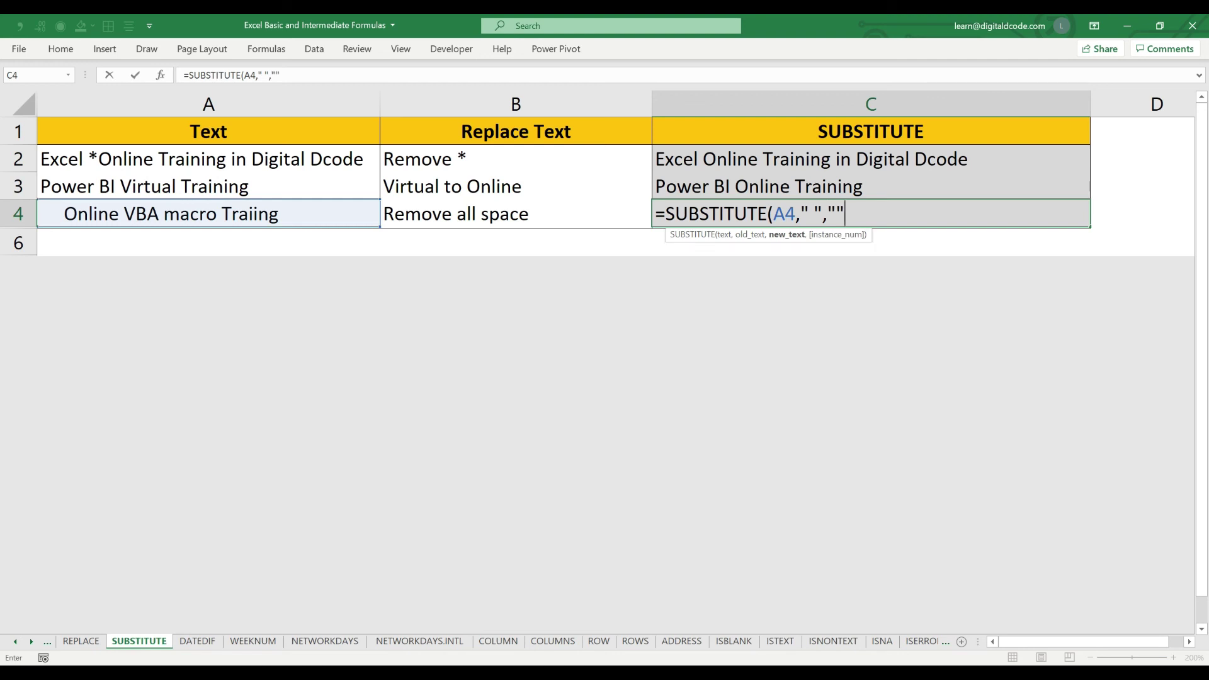
pyautogui.hotkey('ctrl', 'Return')
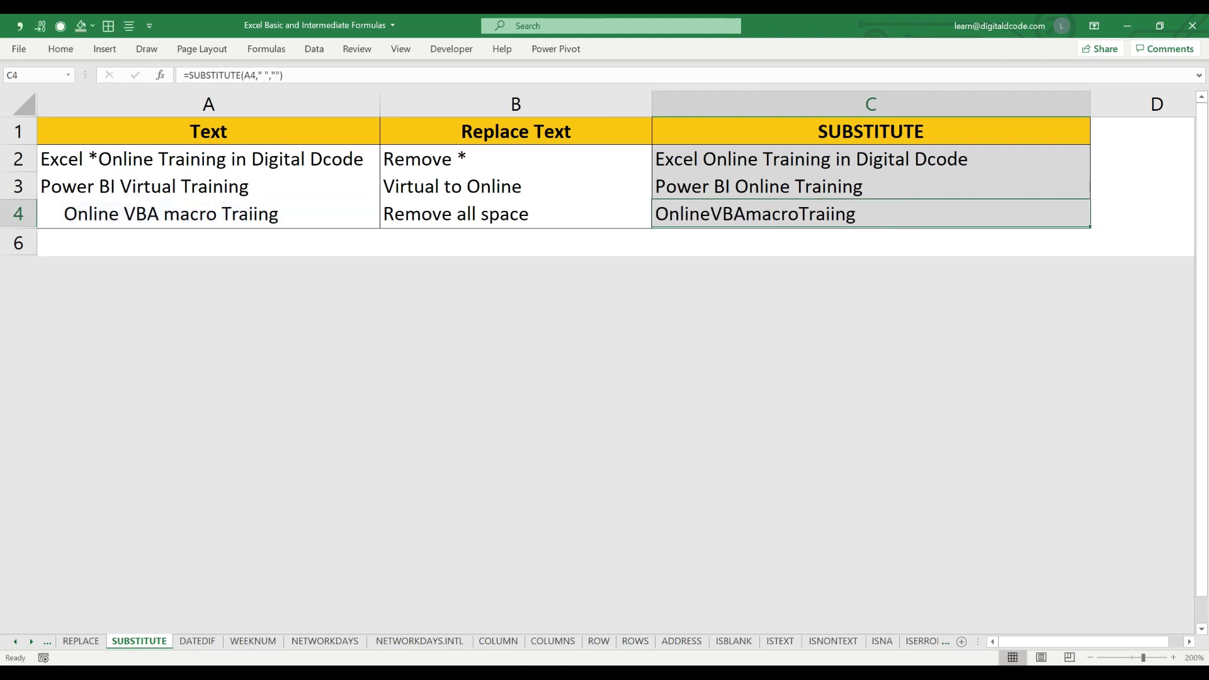
# - Remove the extra spaces before and after the text in A4
pyautogui.press('Left')
pyautogui.press('Left')
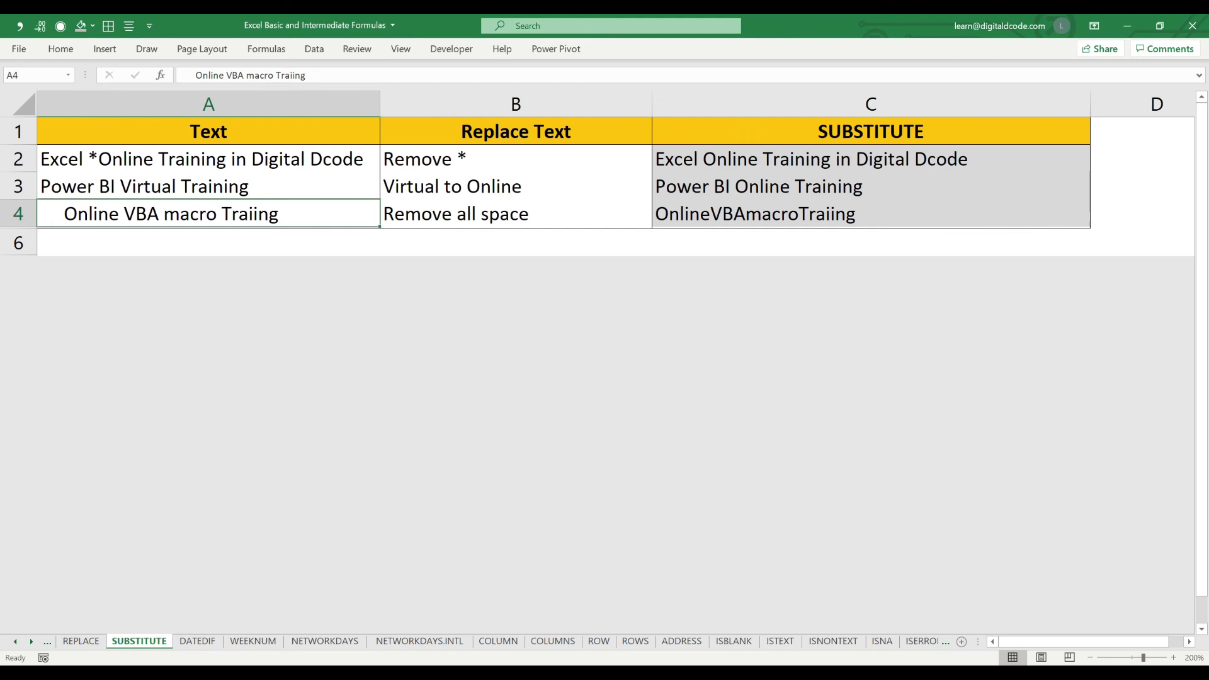
pyautogui.press('F2')
pyautogui.press('Home')
pyautogui.press('Delete')
pyautogui.press('Delete')
pyautogui.press('Delete')
pyautogui.press('Delete')
pyautogui.press('Delete')
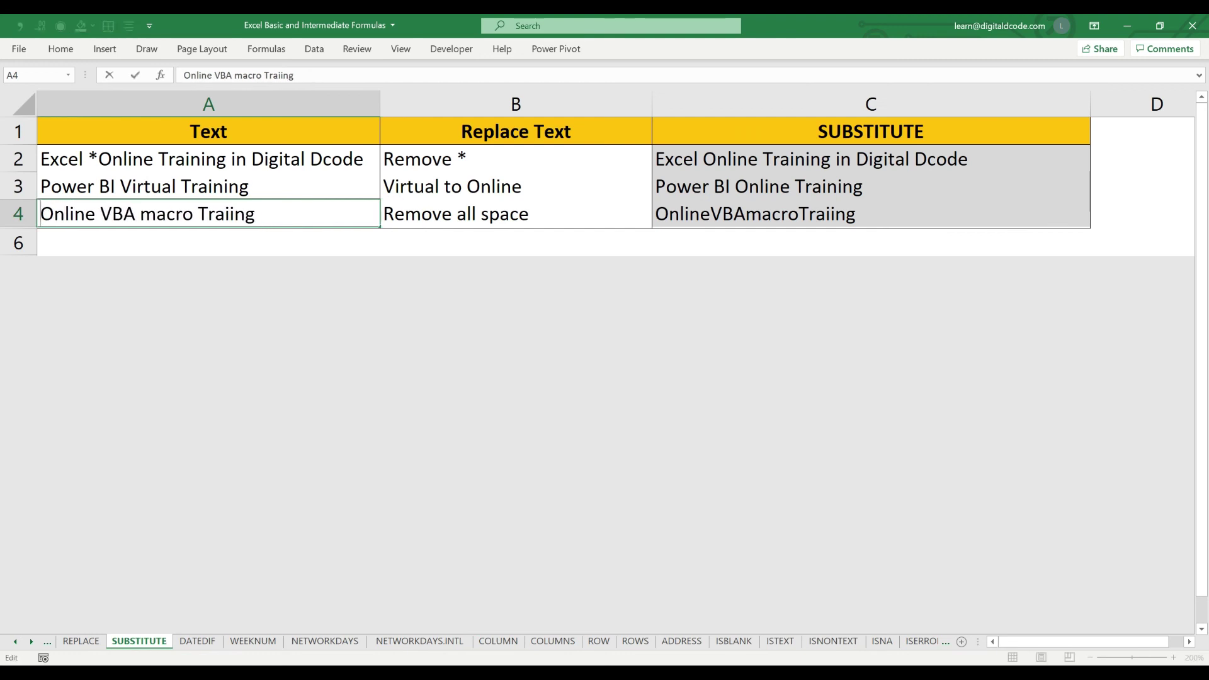
pyautogui.press('End')
pyautogui.press('BackSpace')
pyautogui.press('BackSpace')
pyautogui.press('BackSpace')
pyautogui.press('BackSpace')
pyautogui.press('BackSpace')
pyautogui.press('Tab')
# - Change the new text in the C4 SUBSTITUTE formula to "-"
pyautogui.press('Right')
pyautogui.press('Right')
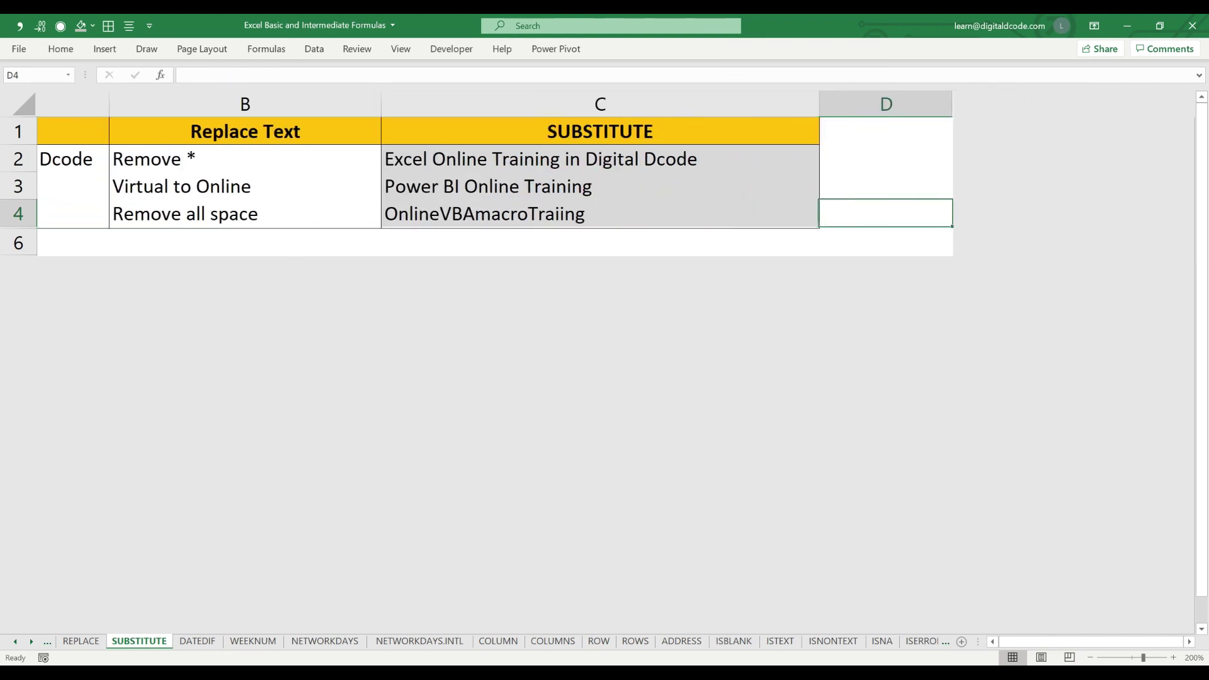
pyautogui.press('Left')
pyautogui.press('F2')
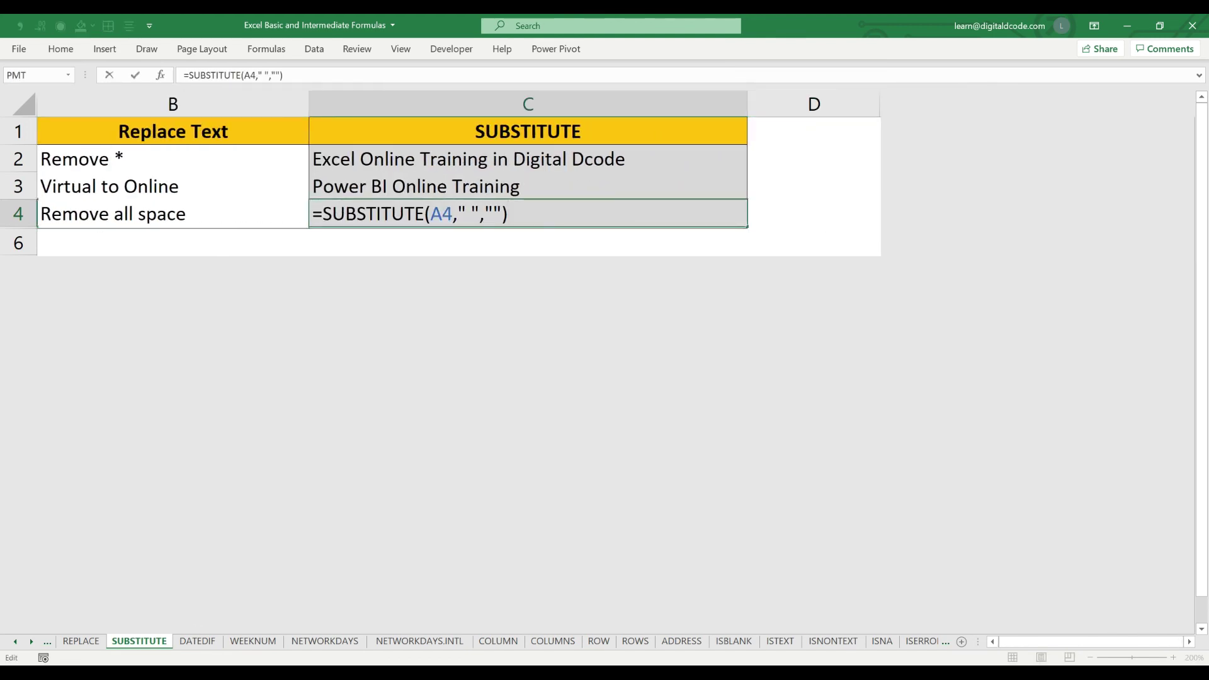
pyautogui.press('Left')
pyautogui.press('Left')
pyautogui.press('Left')
pyautogui.press('Right')
pyautogui.write('-')
pyautogui.press('Return')
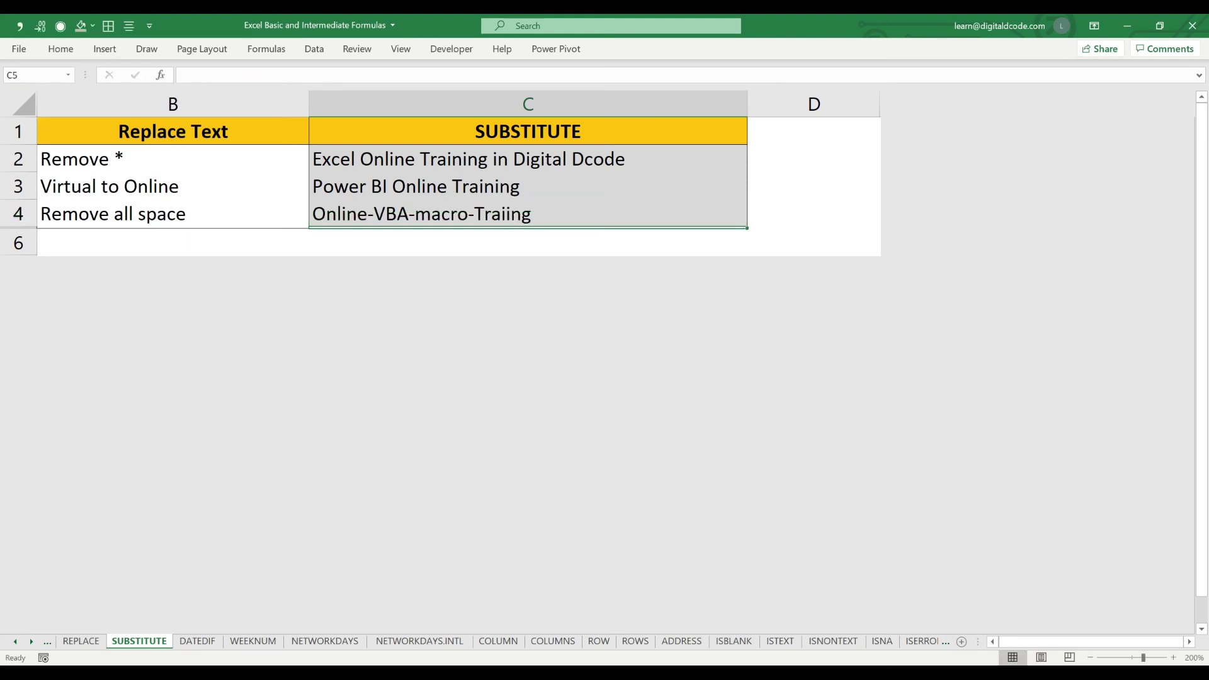
# - Compare the source text in A4 with the SUBSTITUTE result in C4
pyautogui.press('Up')
pyautogui.press('Left')
pyautogui.press('Left')
pyautogui.press('Right')
pyautogui.press('Right')
pyautogui.press('Right')
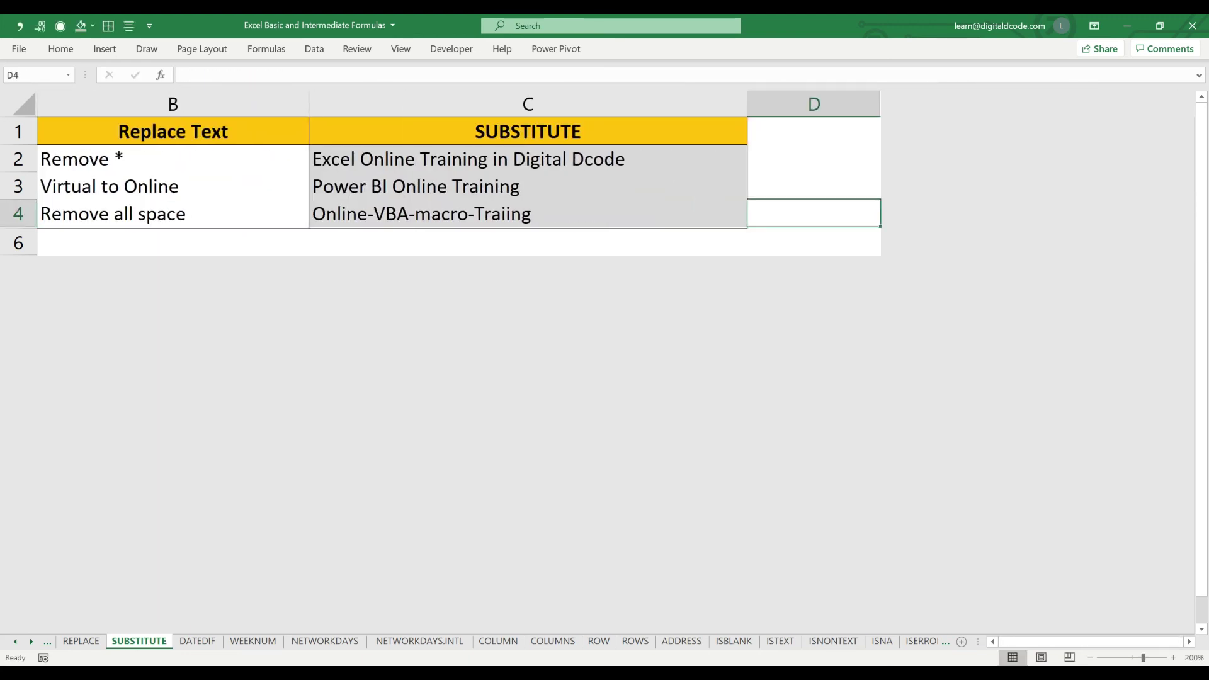
pyautogui.press('Left')
pyautogui.press('Left')
pyautogui.press('Left')
pyautogui.press('Right')
pyautogui.press('Right')
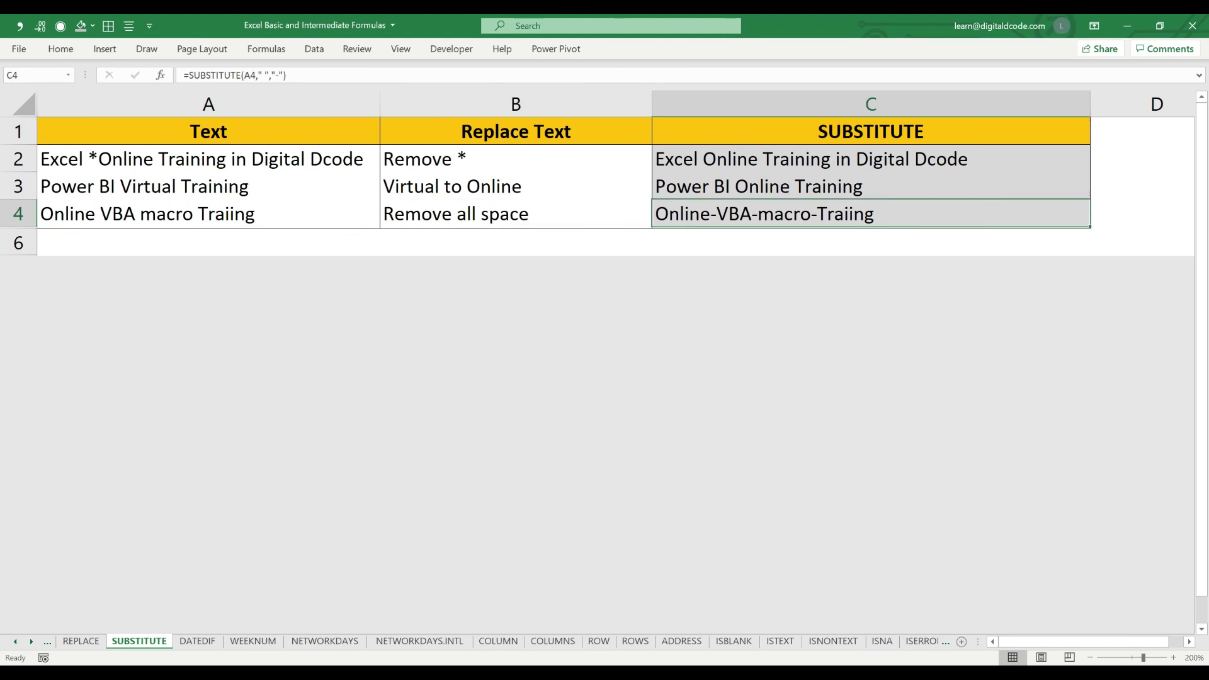